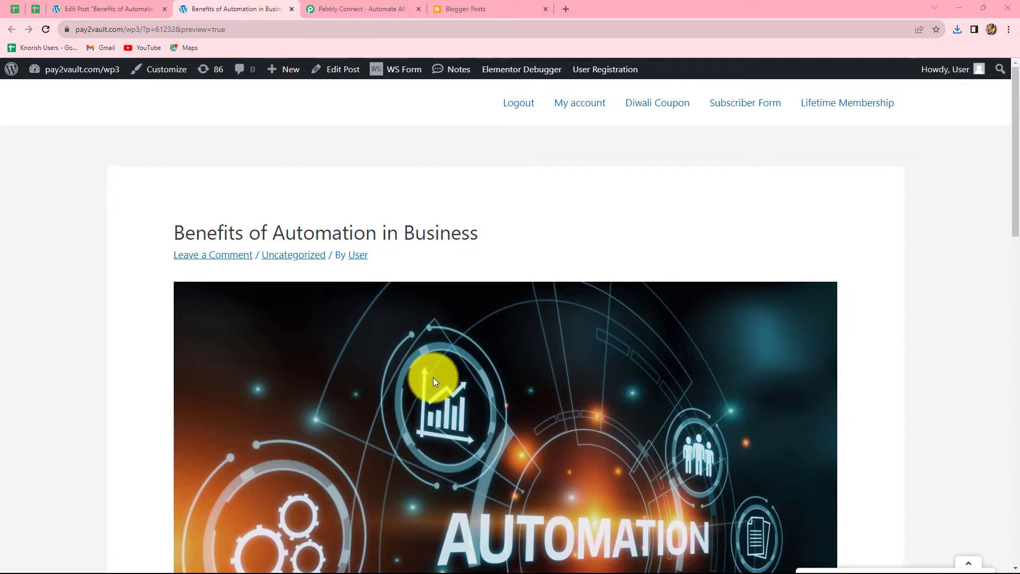
- Preview the WordPress post 'Benefits of Automation in Business' and scroll past its automation header image
click(457, 8)
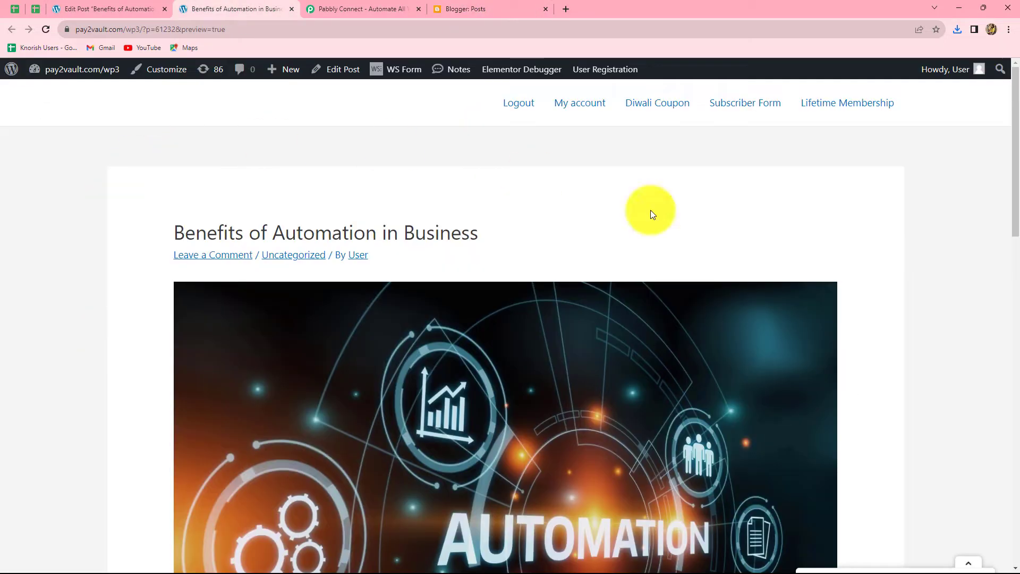
scroll(348, 468, down, 6)
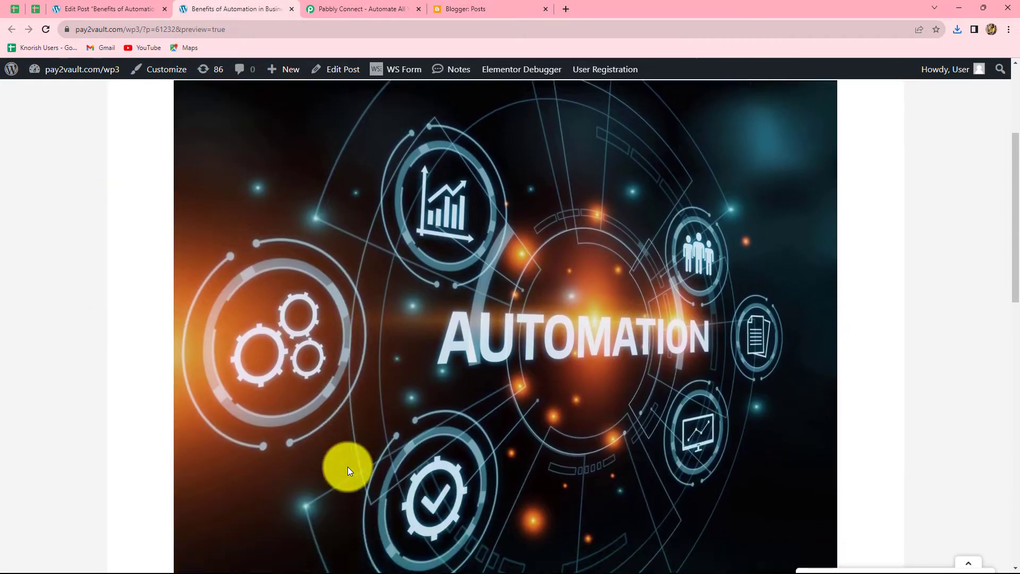
scroll(347, 467, up, 6)
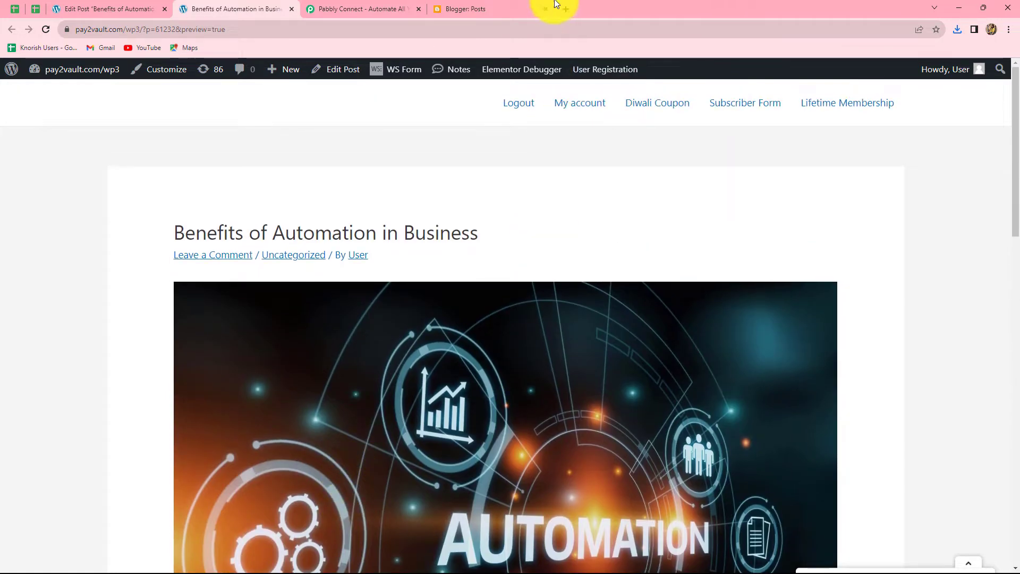
- Confirm 'Benefits of Automation in Business' appears as published in Blogger's posts list, then go to Pabbly Connect
click(499, 2)
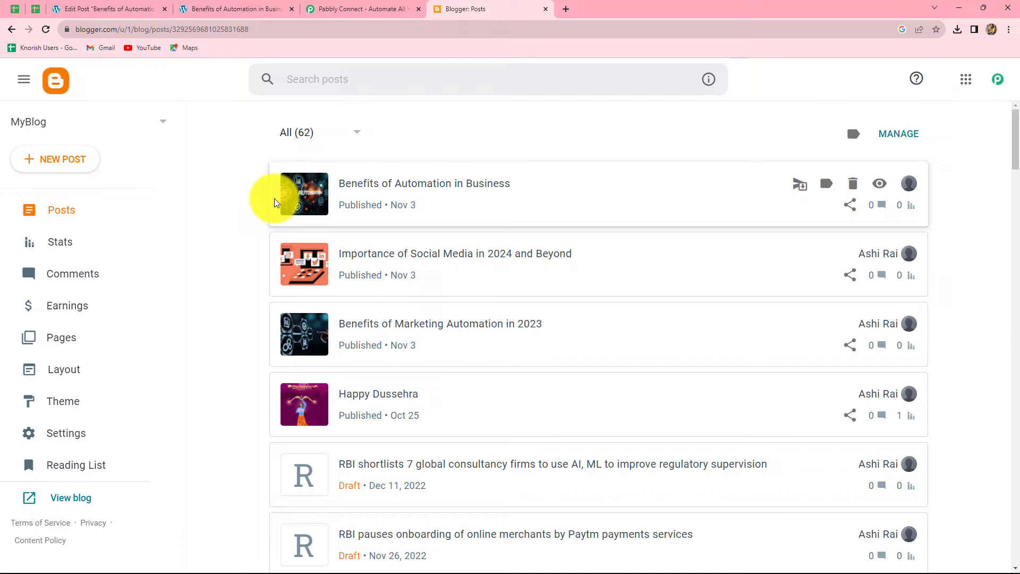
click(375, 6)
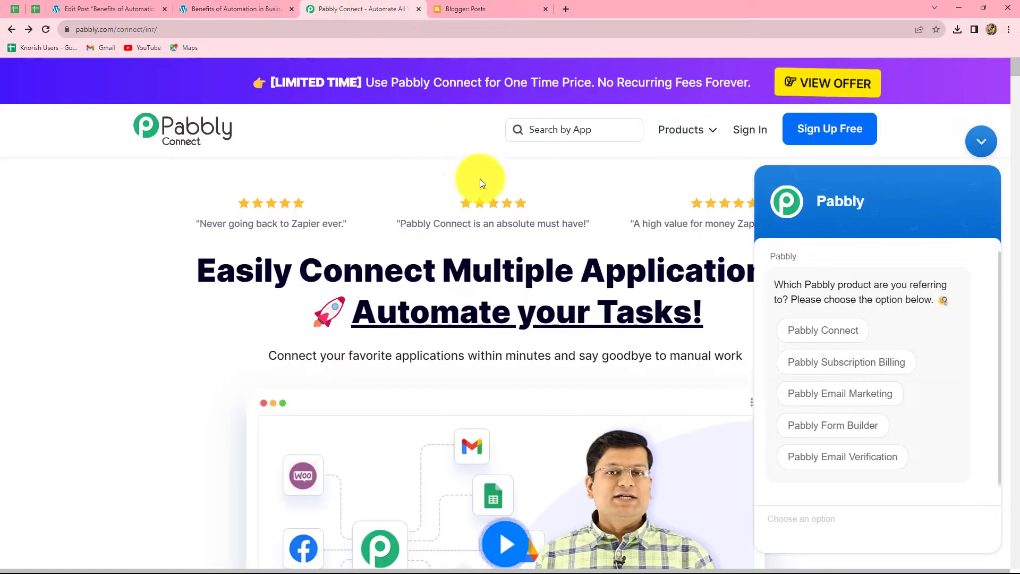
- Dismiss the Pabbly chat panel and sign in to the Pabbly account
click(980, 140)
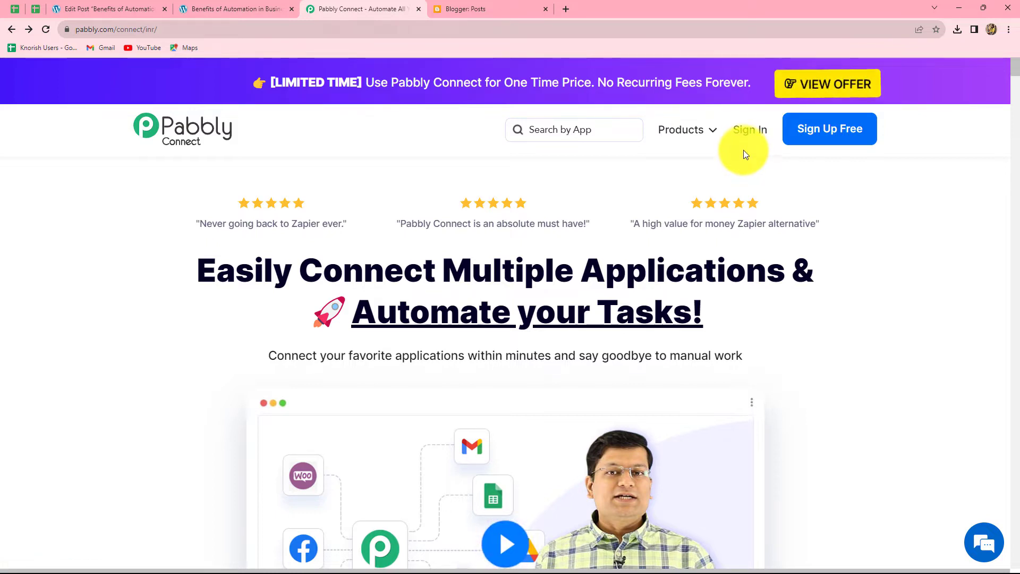
click(747, 127)
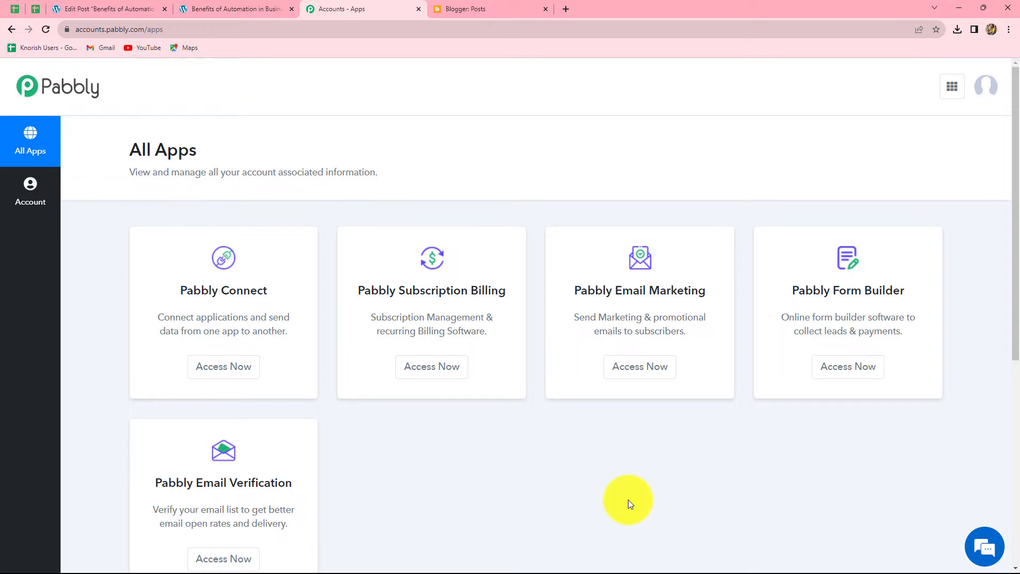
- Launch Pabbly Connect from the All Apps list and begin a new workflow
click(233, 372)
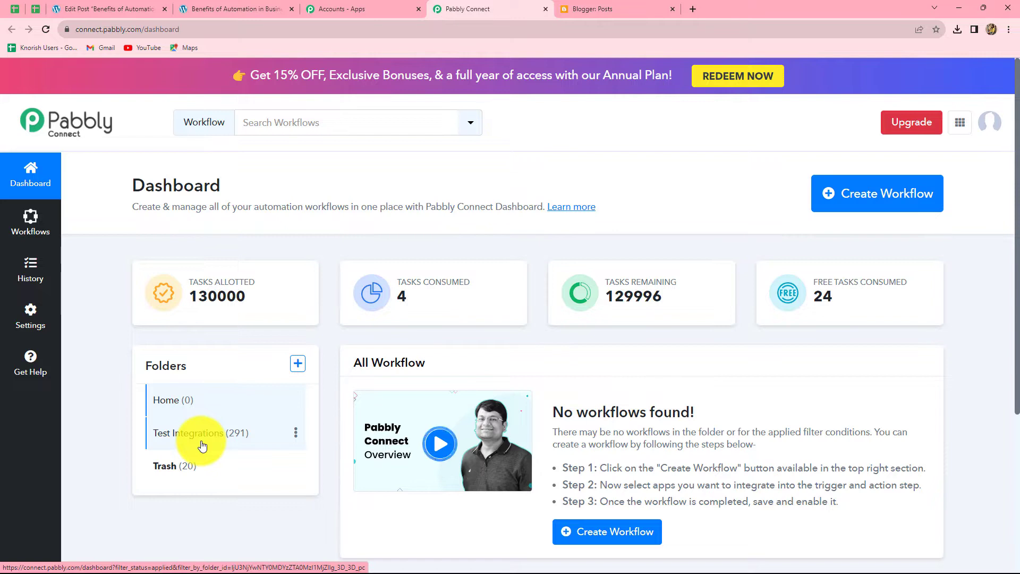
click(851, 204)
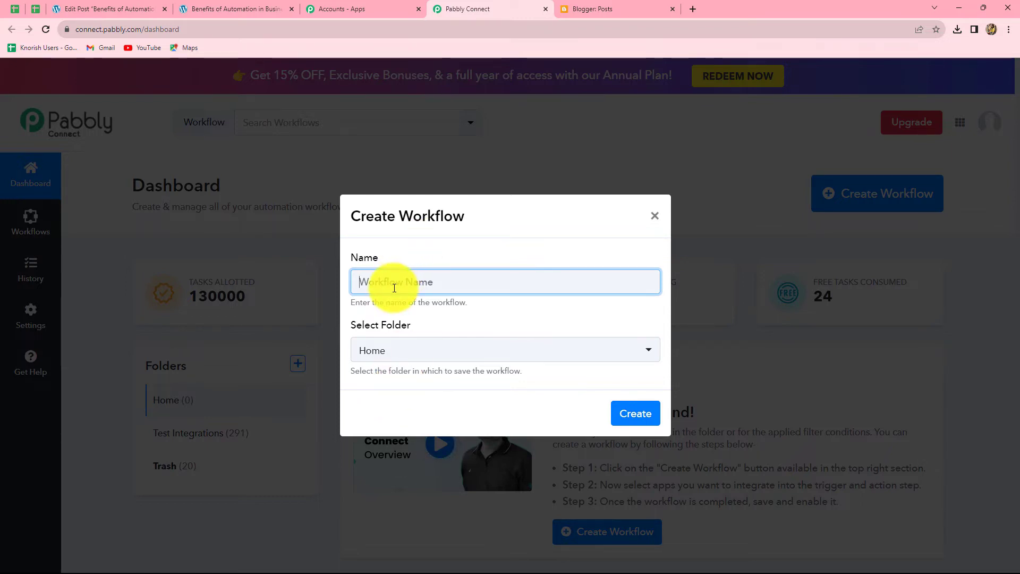
- Name the workflow 'Publish WordPress Post on Google Blogger Automatically', file it in Test Integrations, and create it
text(Publish WordPress Post on Google Blogger Automatically)
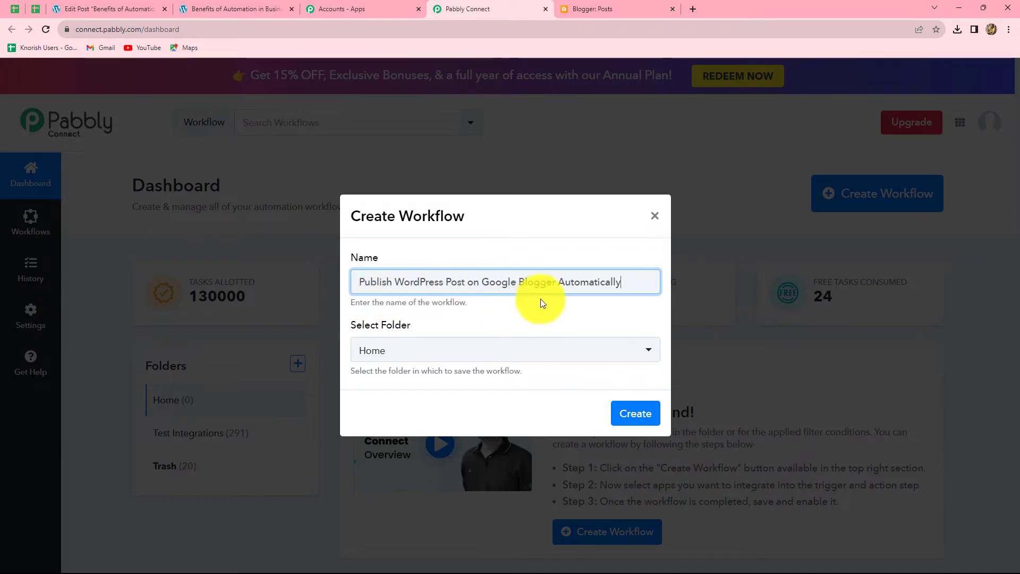
click(563, 302)
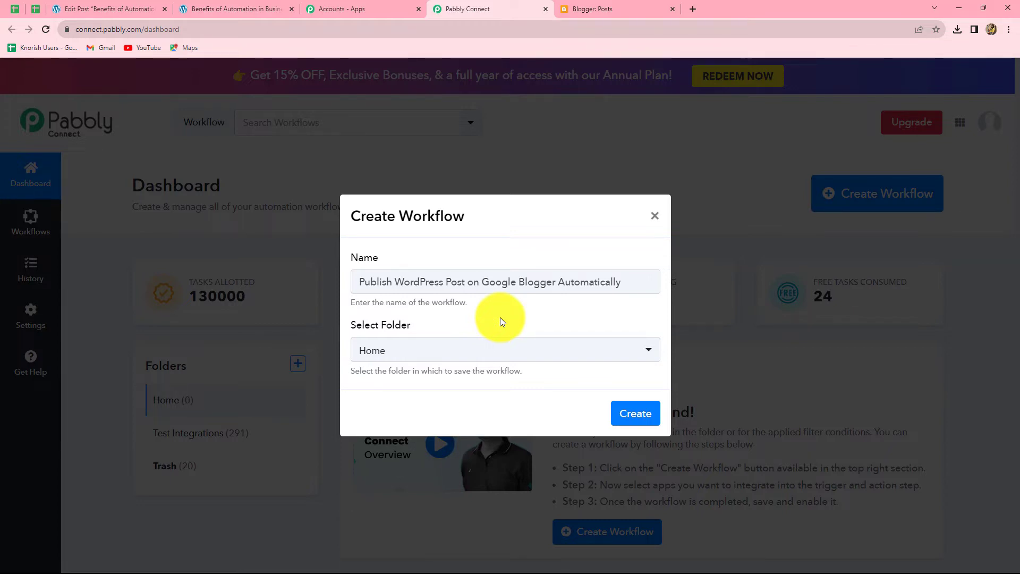
click(474, 348)
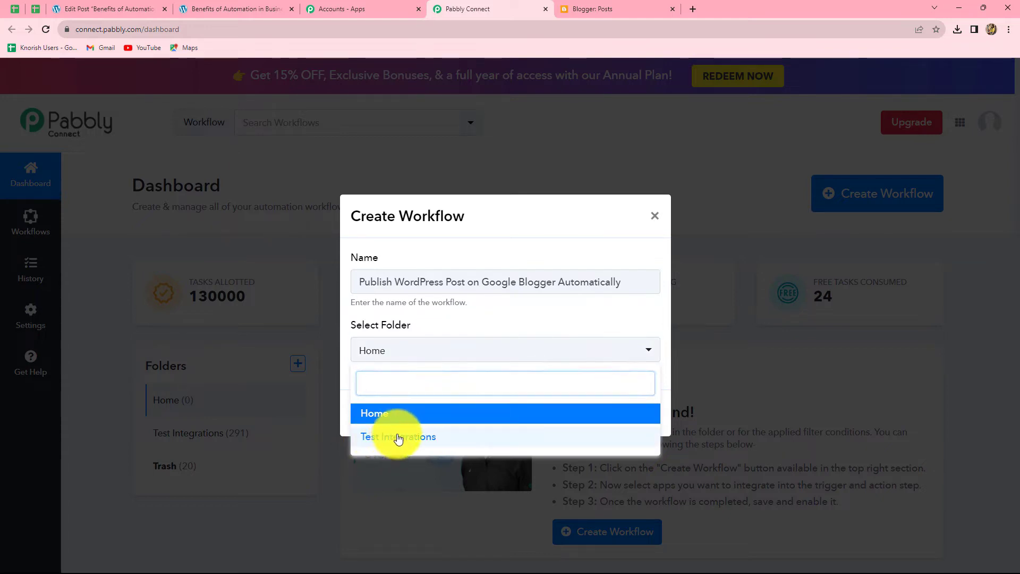
click(399, 436)
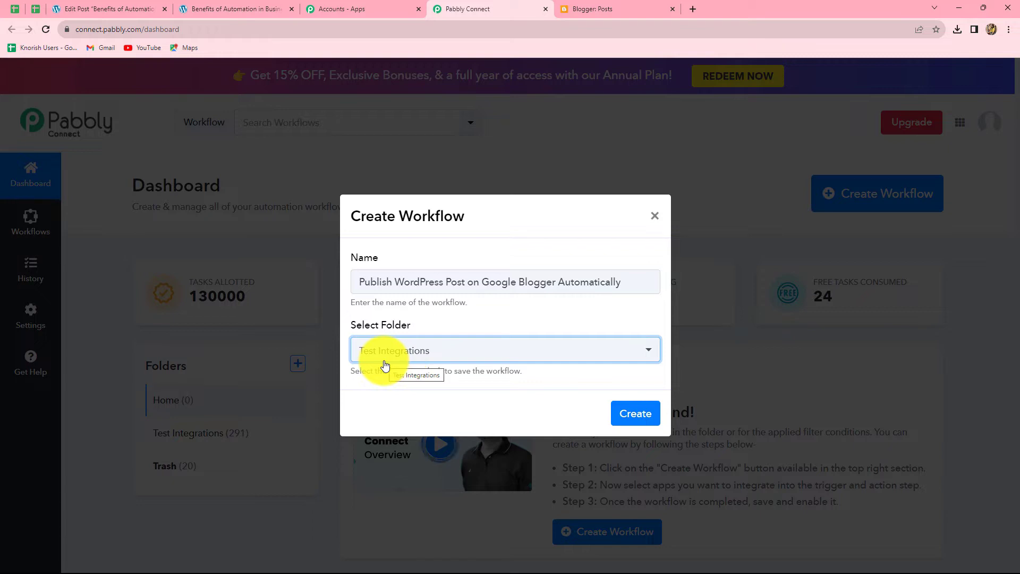
click(627, 414)
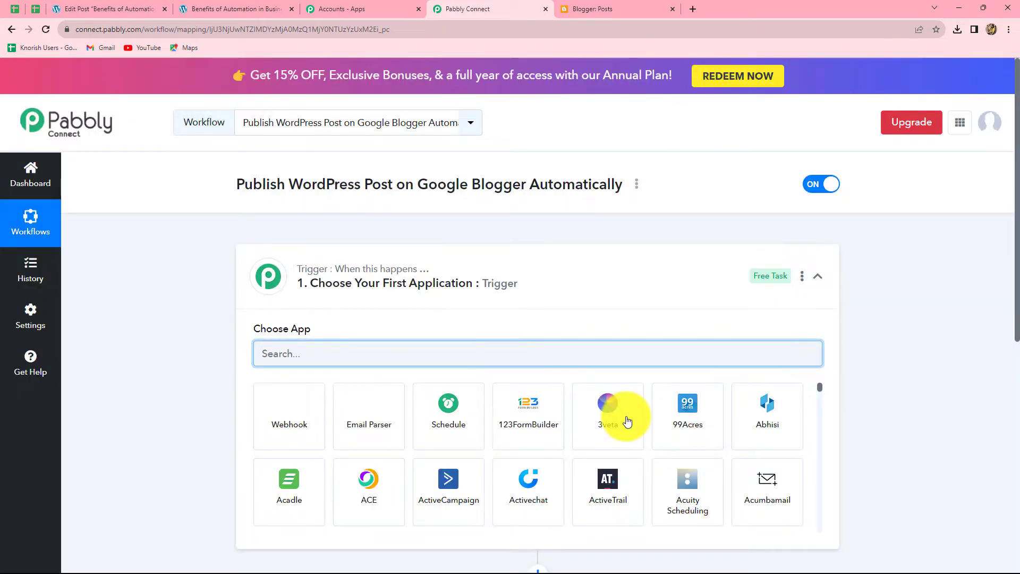
- Set WordPress as the trigger app with the New Post Published trigger event
scroll(627, 420, down, 2)
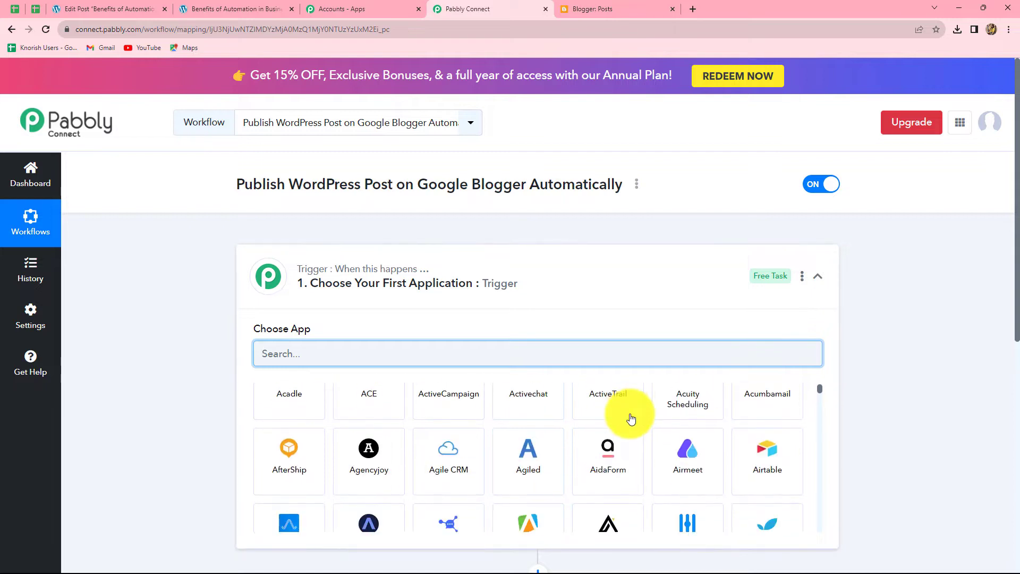
scroll(902, 426, down, 1)
scroll(902, 429, down, 3)
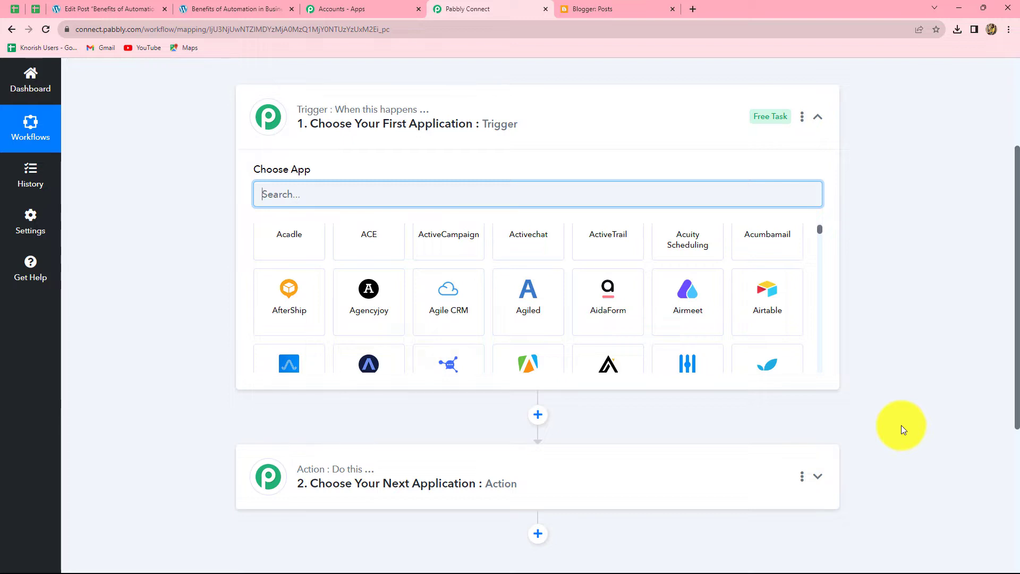
text(Word)
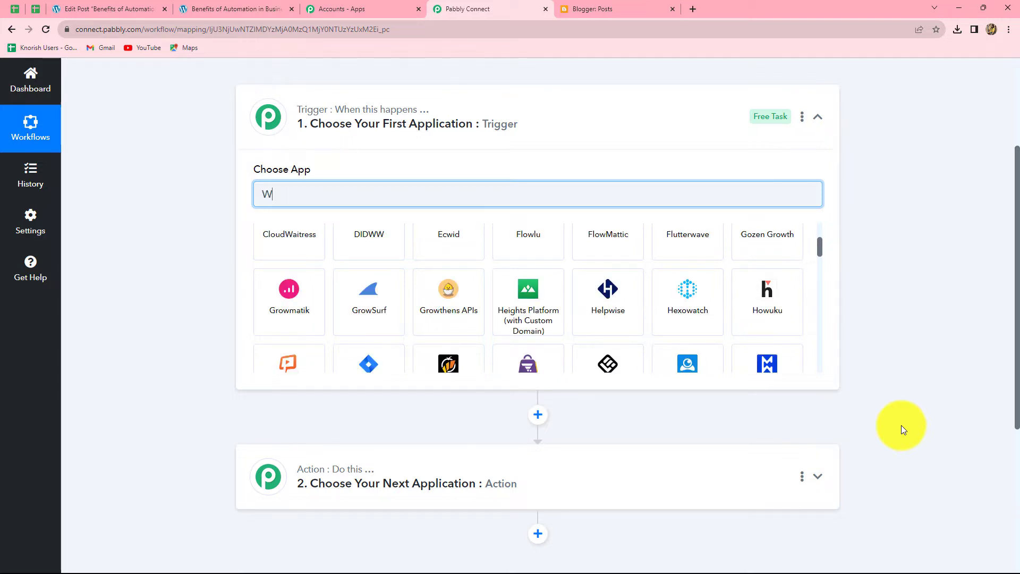
click(278, 281)
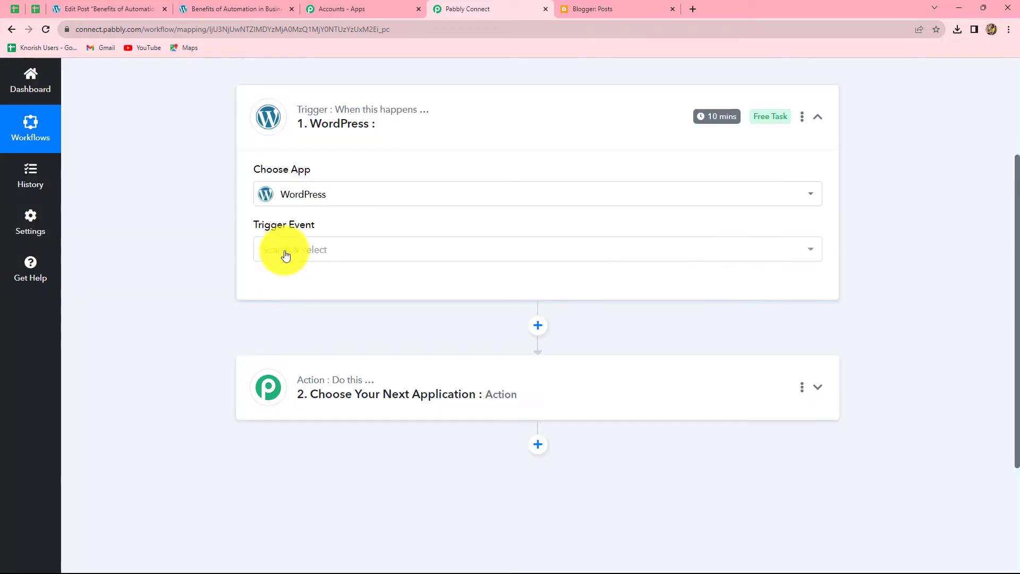
click(281, 254)
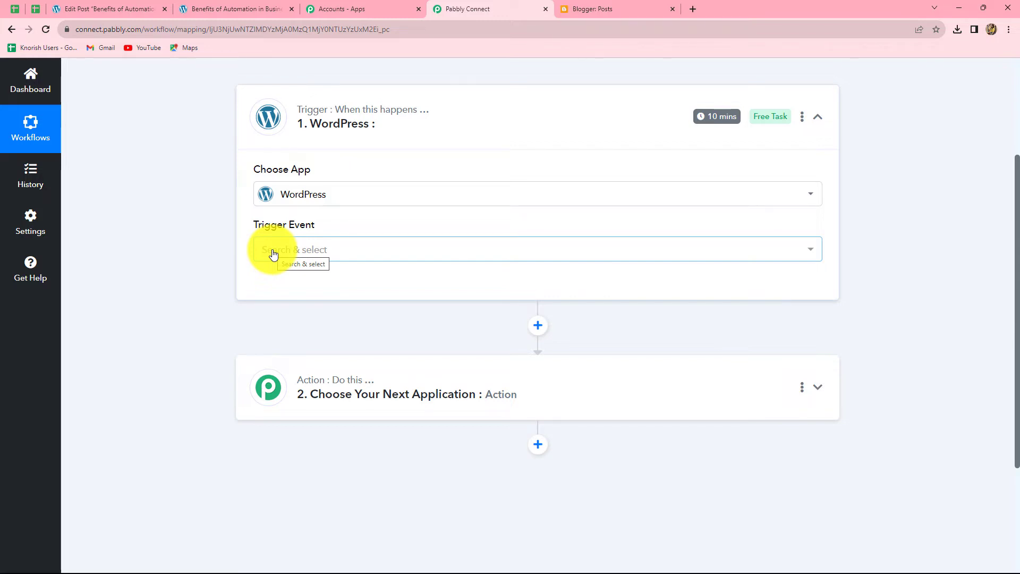
click(273, 254)
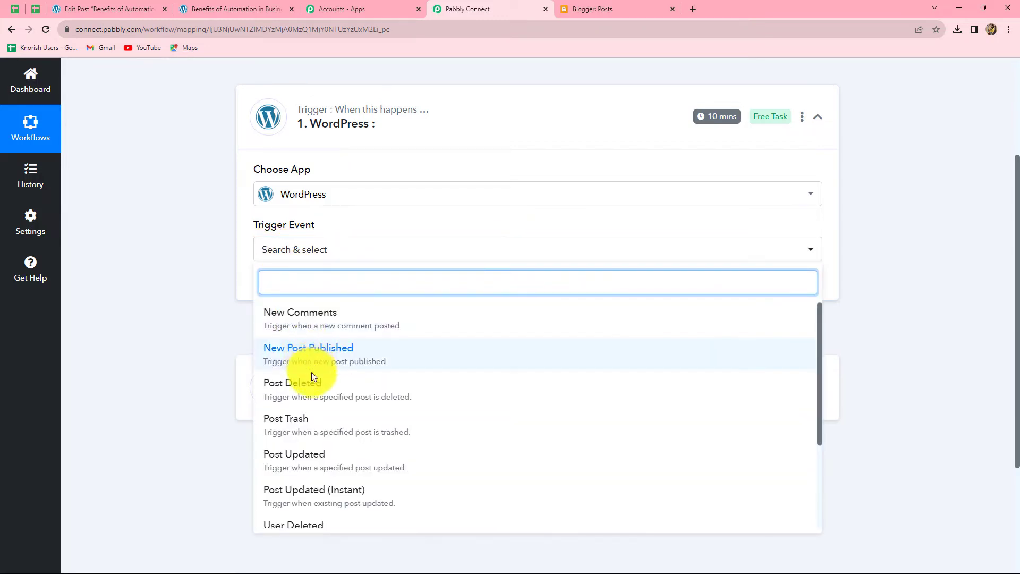
click(334, 364)
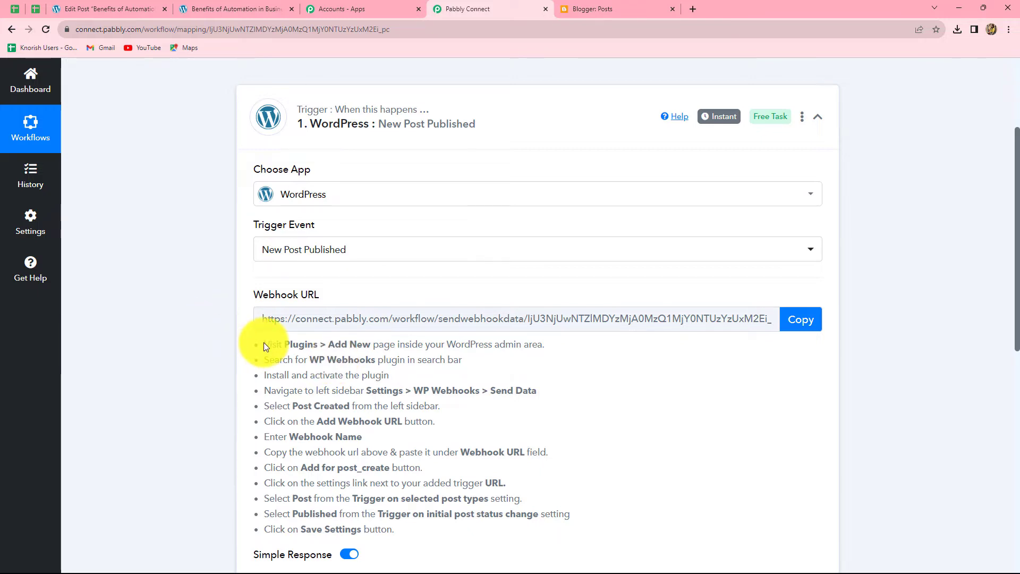
- Copy the trigger's Pabbly webhook URL and return to the WordPress dashboard
drag(263, 343, 584, 460)
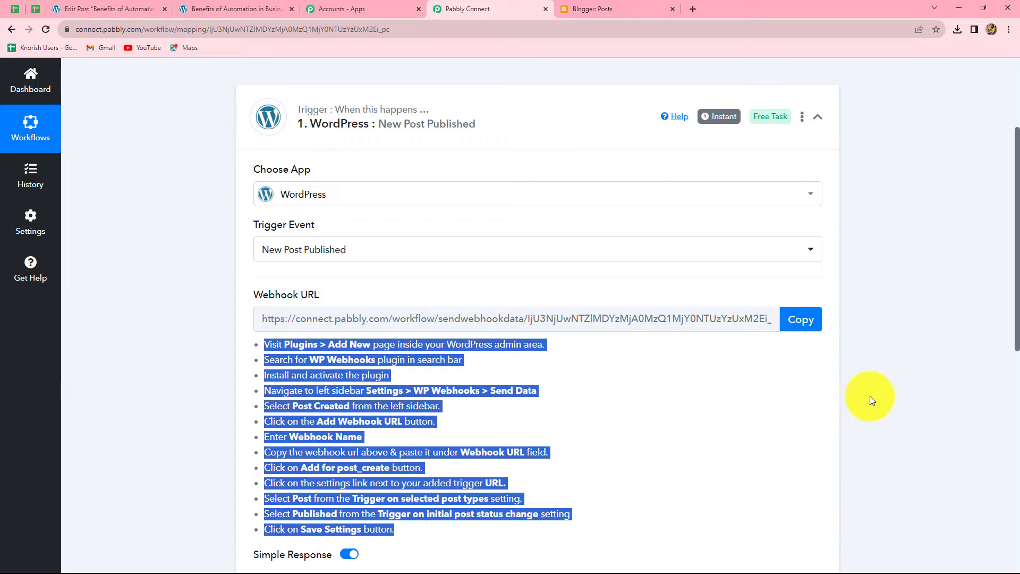
click(798, 321)
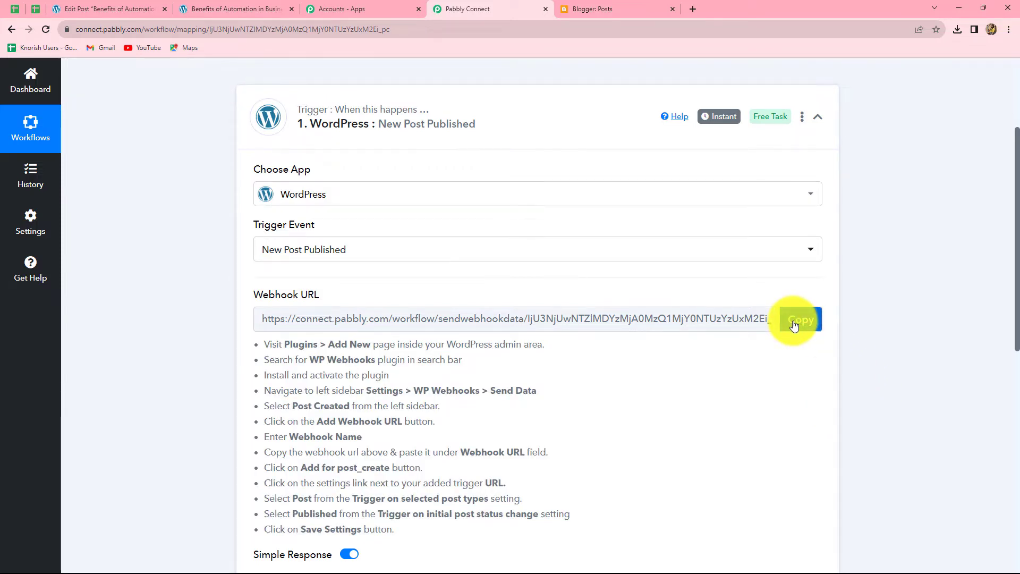
click(797, 321)
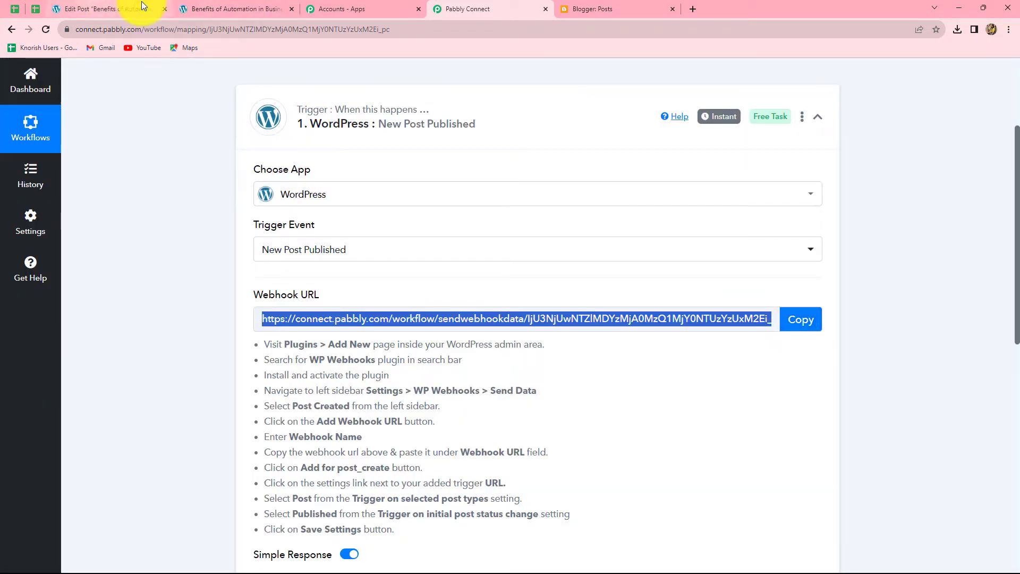
click(123, 2)
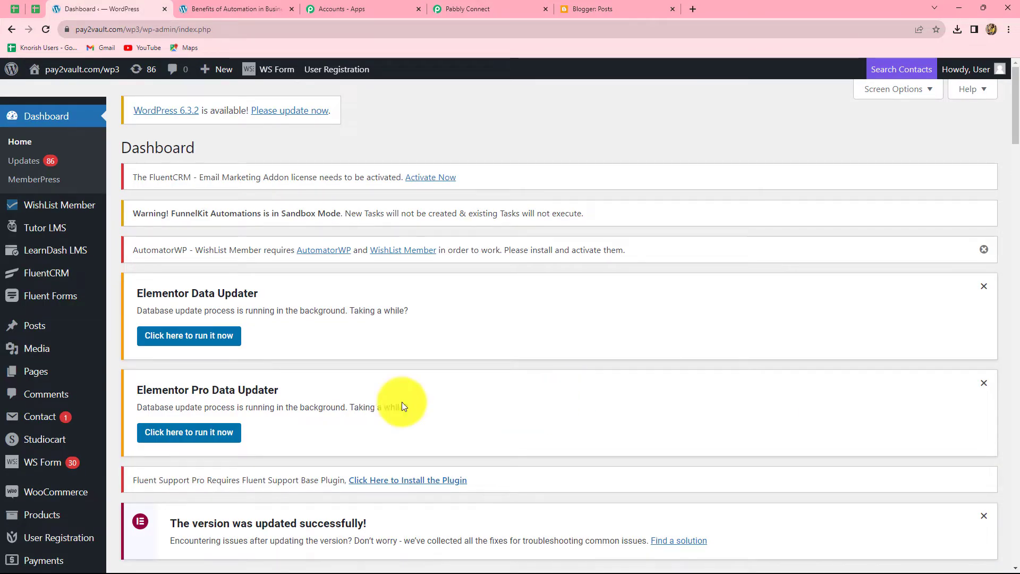
- Navigate to Settings > WP Webhooks > Send Data in WordPress
scroll(35, 437, down, 10)
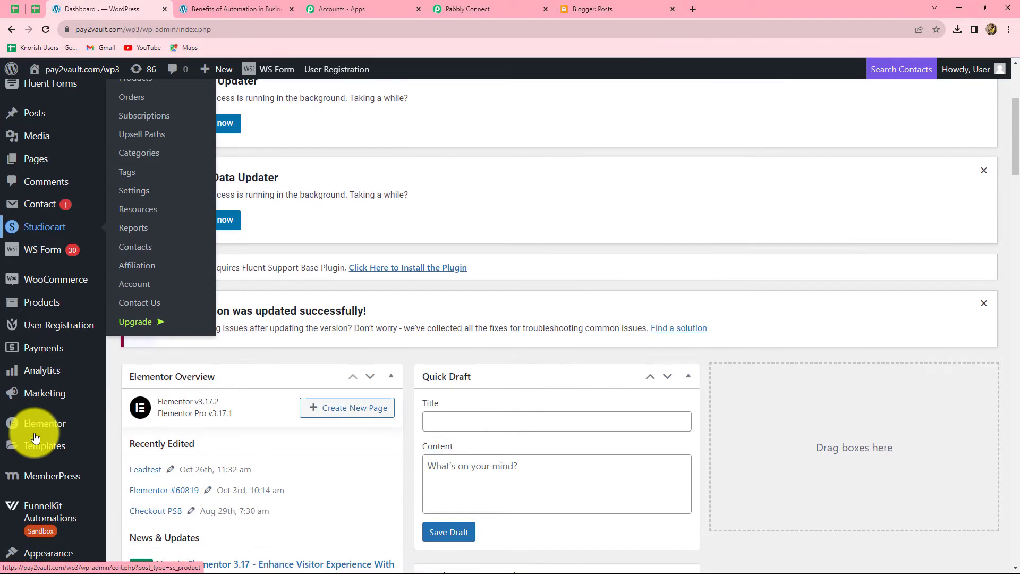
click(32, 446)
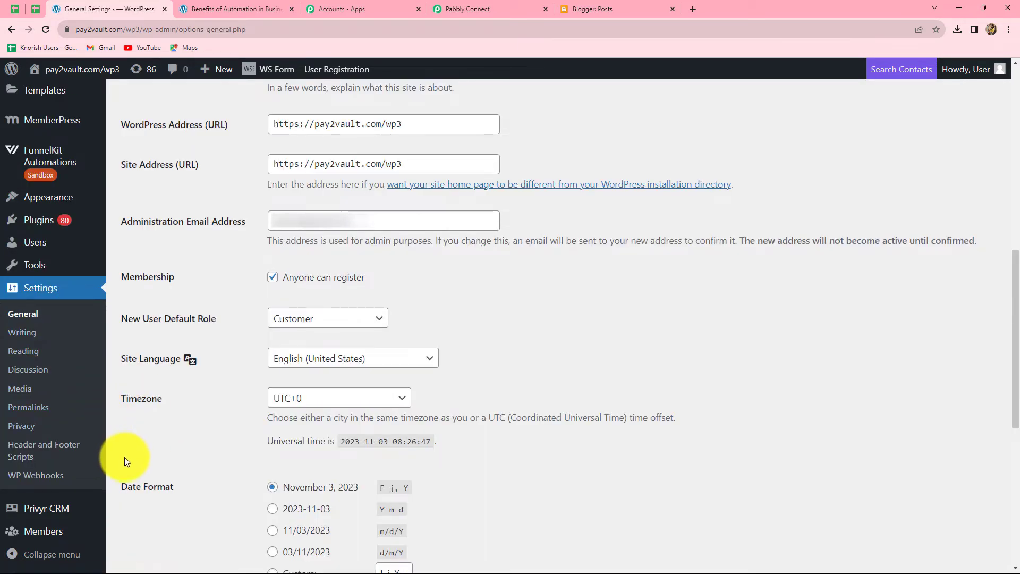
click(33, 476)
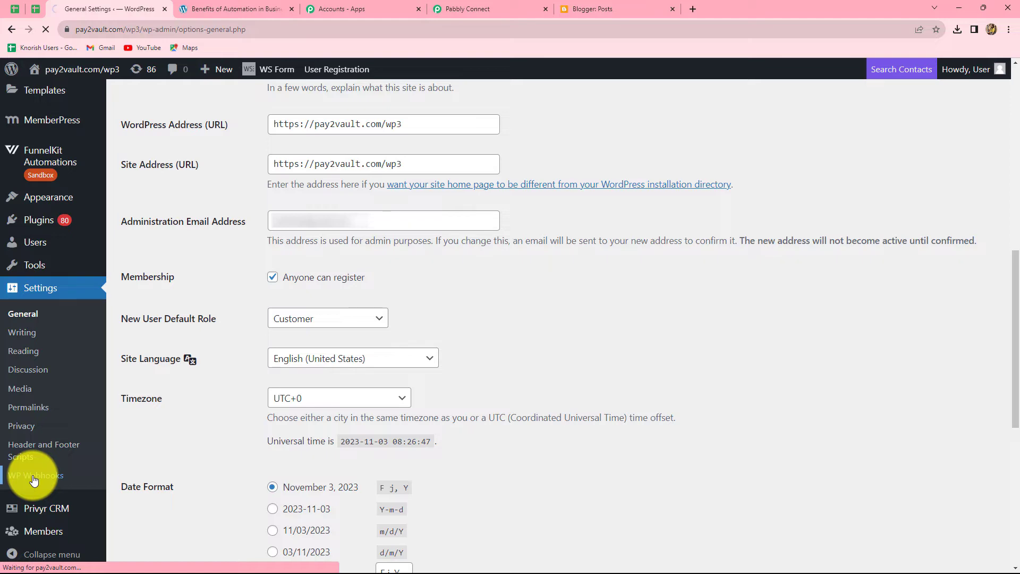
scroll(541, 422, down, 8)
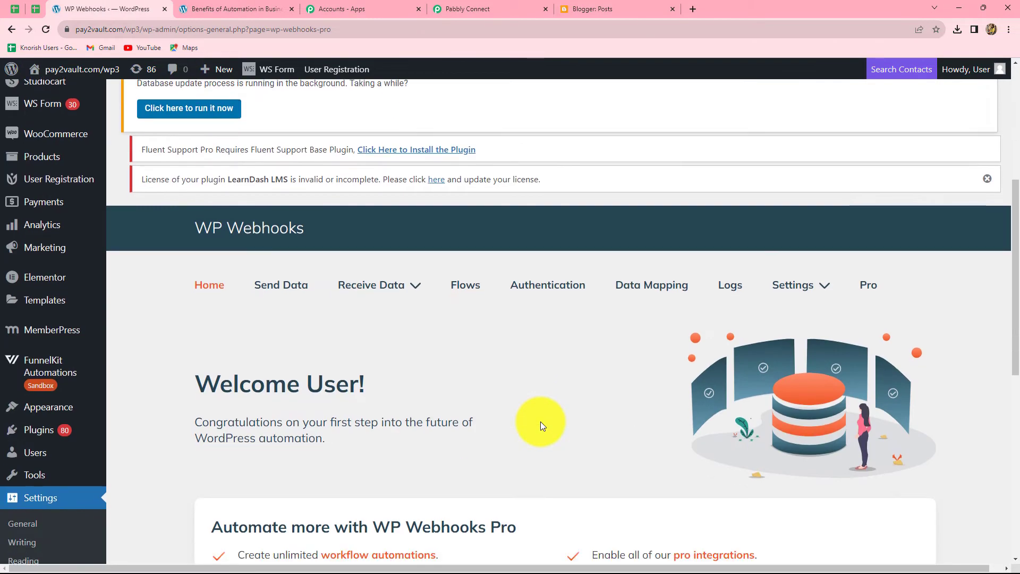
click(286, 158)
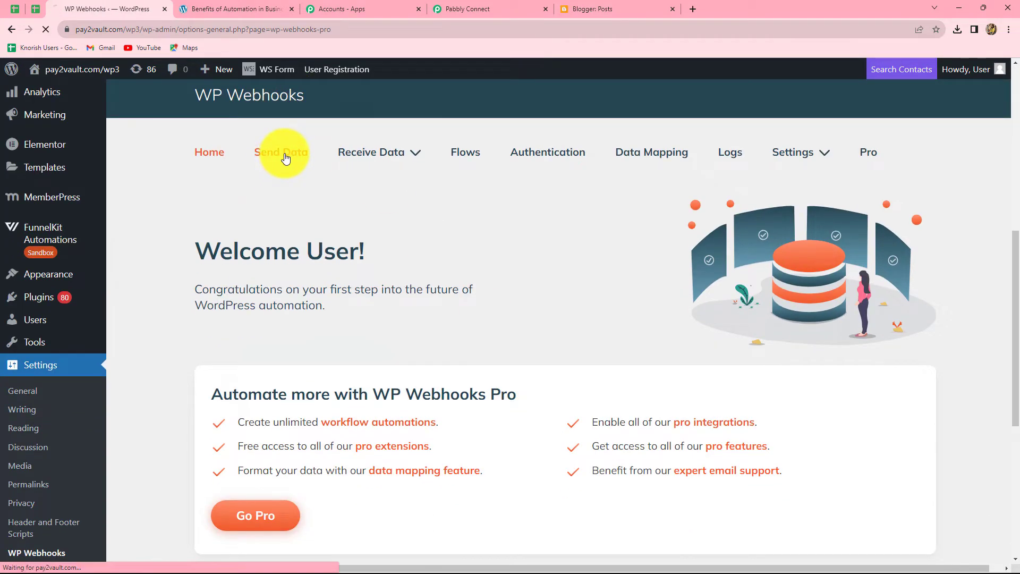
scroll(517, 310, down, 1)
scroll(518, 313, down, 3)
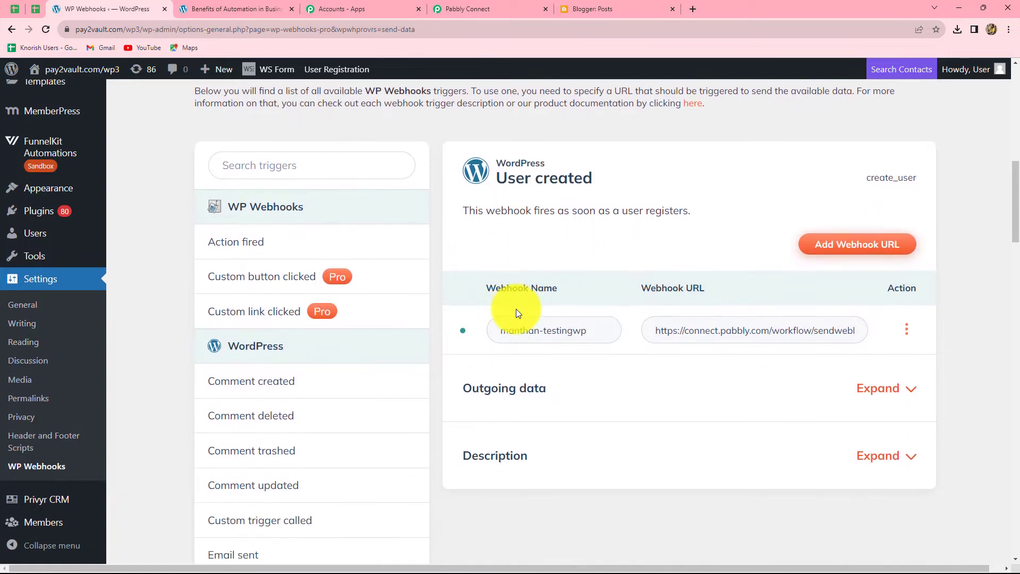
scroll(325, 398, up, 3)
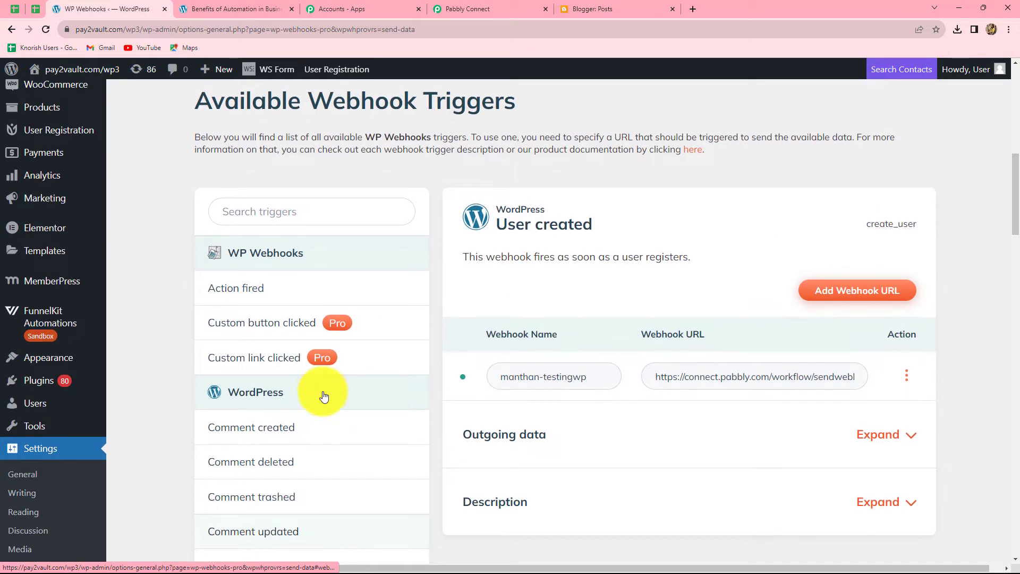
scroll(324, 397, down, 7)
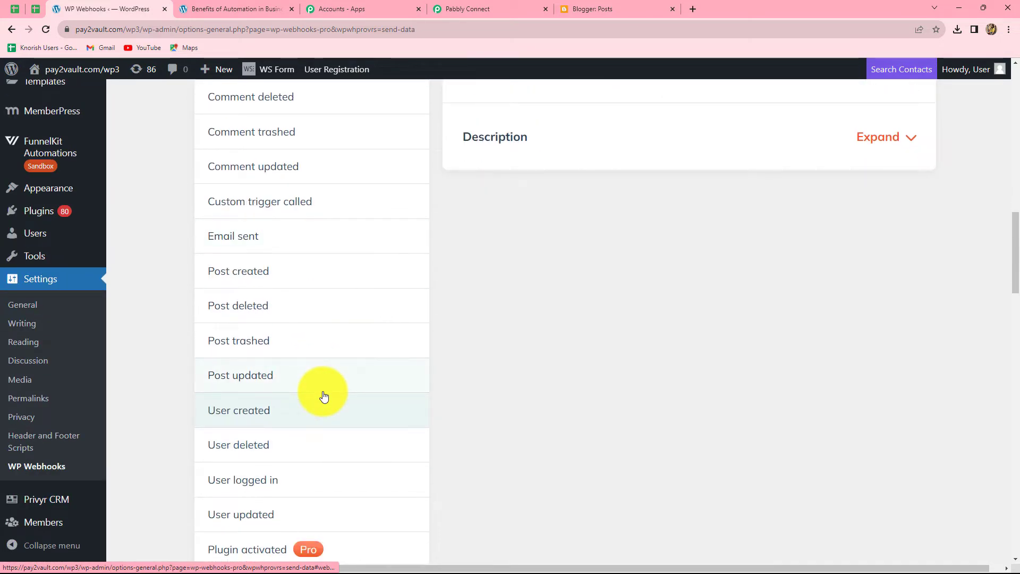
- Review the Pabbly trigger instructions, then open the Post created trigger's webhook list
click(468, 9)
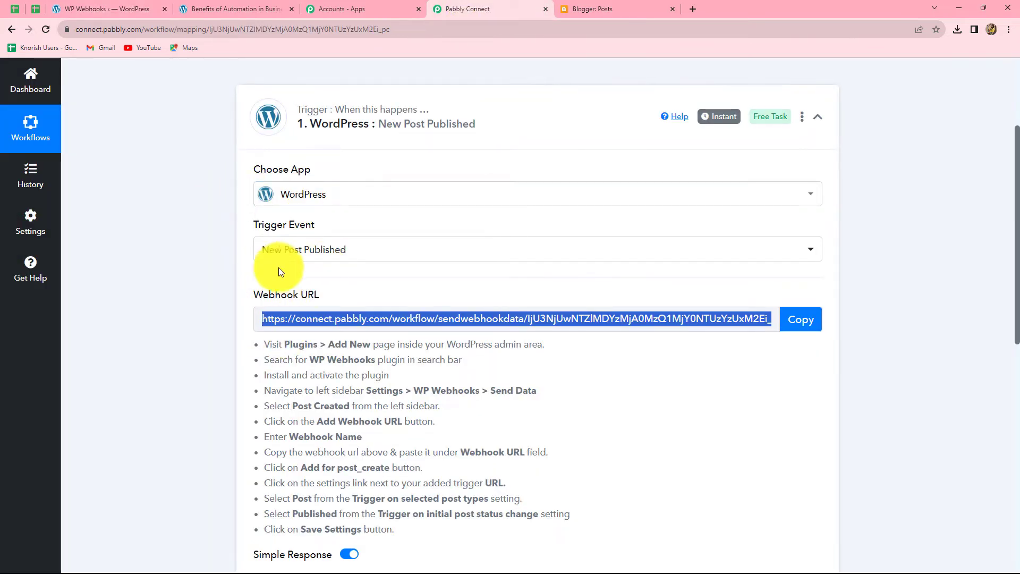
click(126, 9)
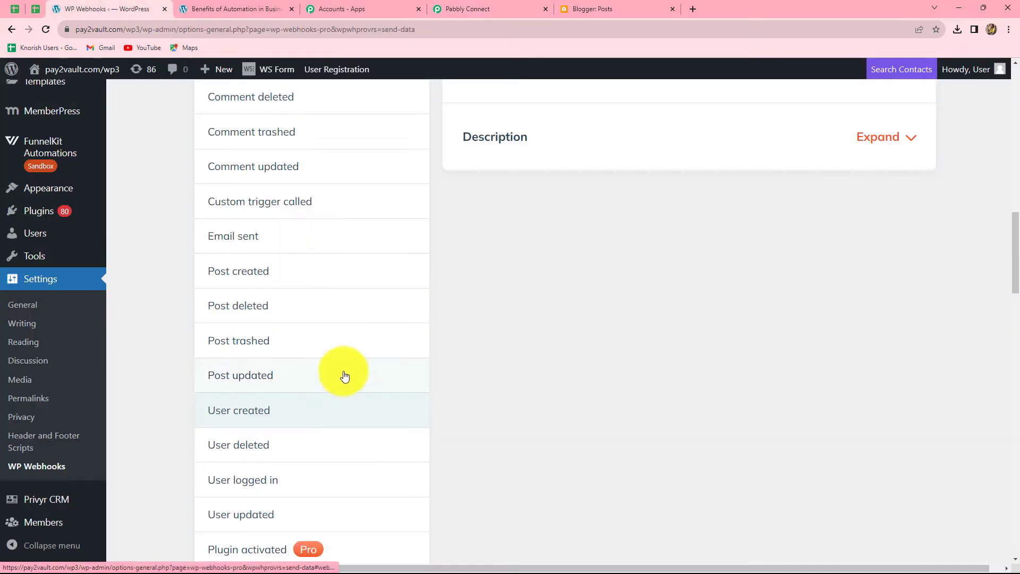
click(252, 275)
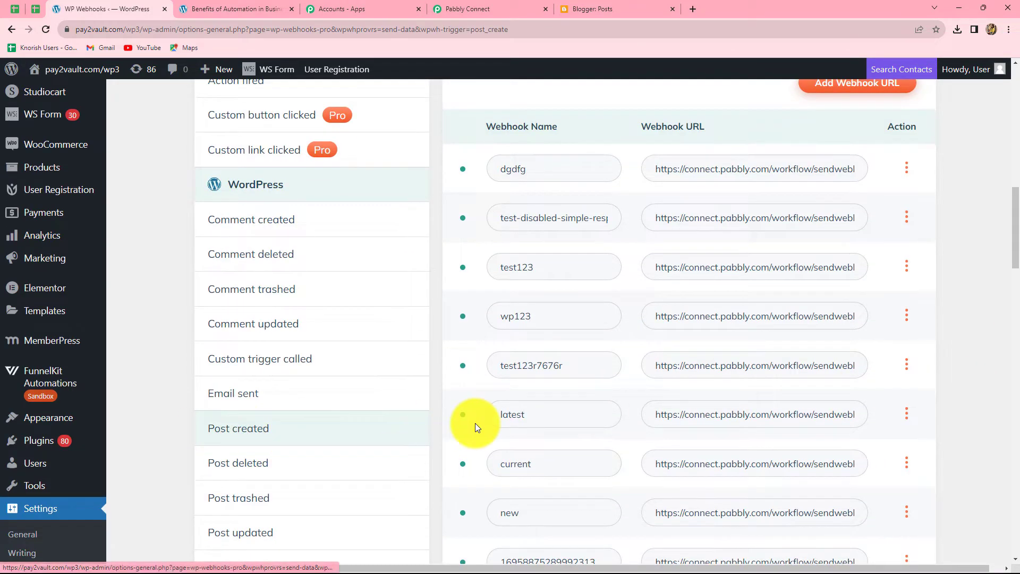
scroll(475, 423, up, 4)
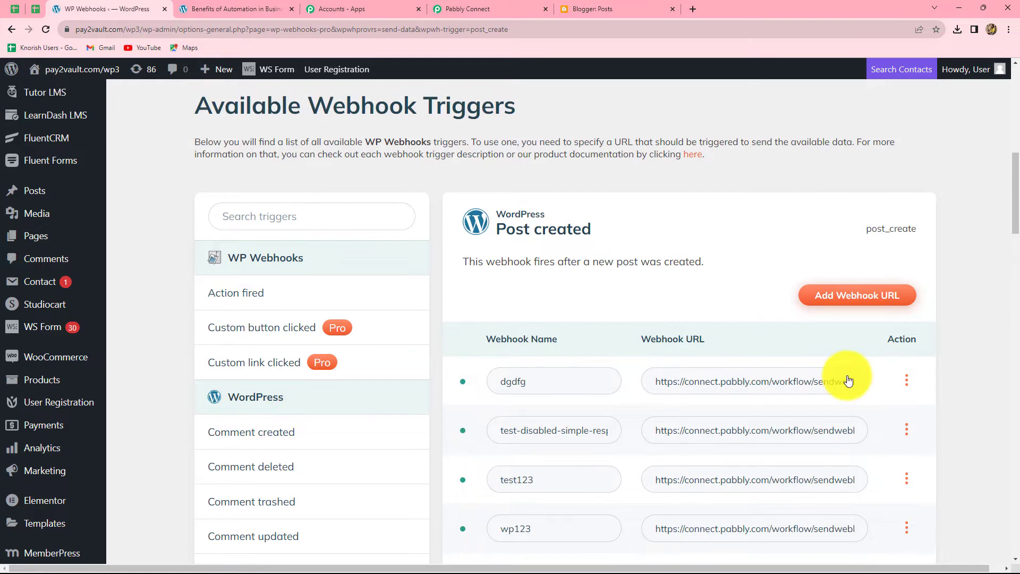
scroll(974, 374, down, 1)
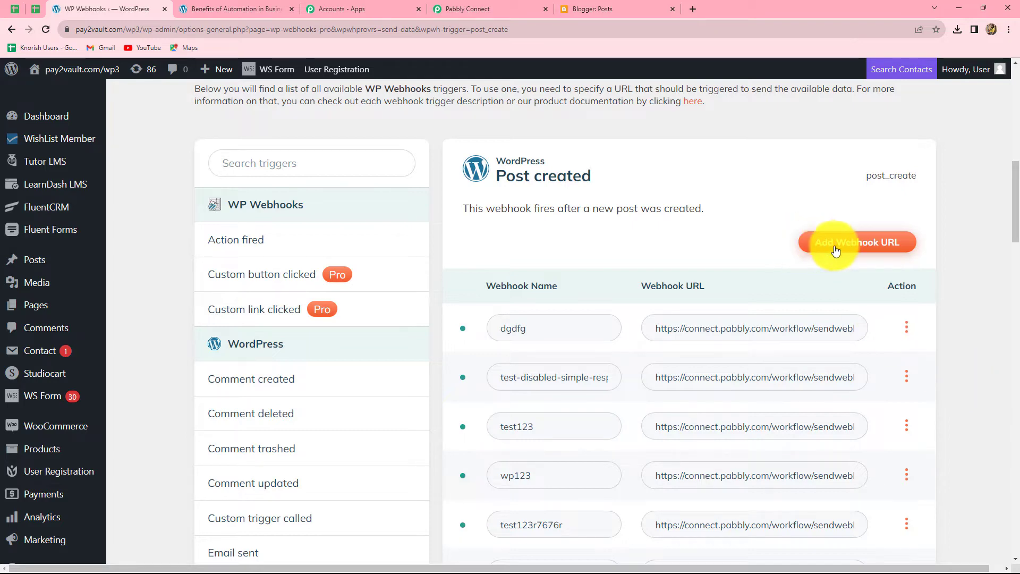
- Add a 'New Post' webhook to post_create using the pasted Pabbly webhook URL
click(867, 246)
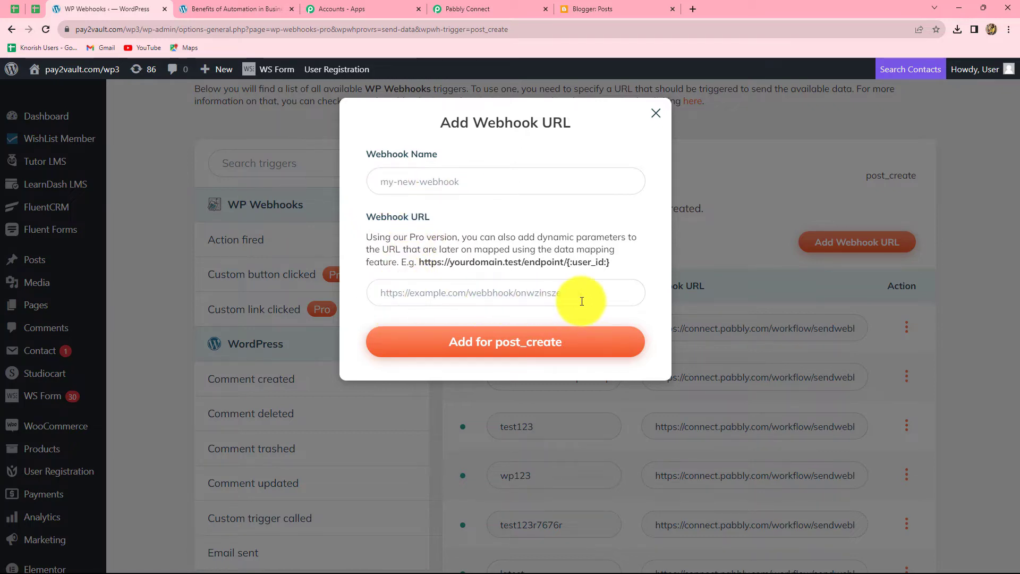
click(397, 178)
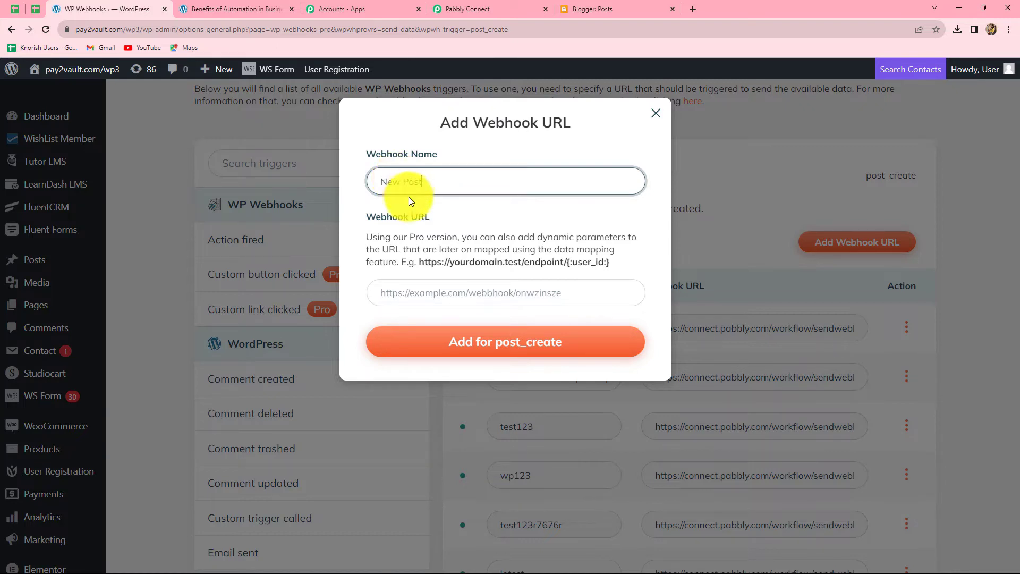
click(396, 291)
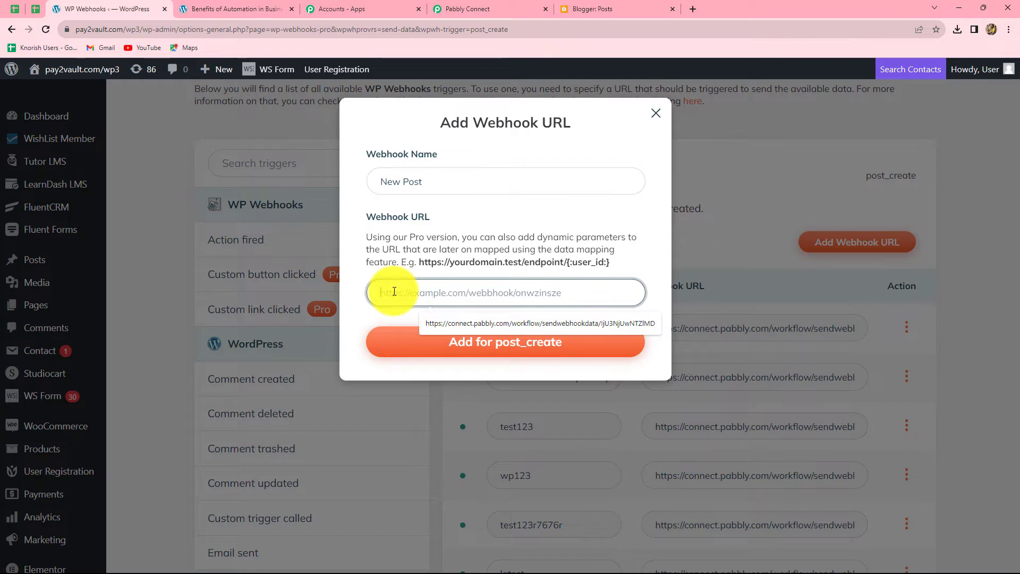
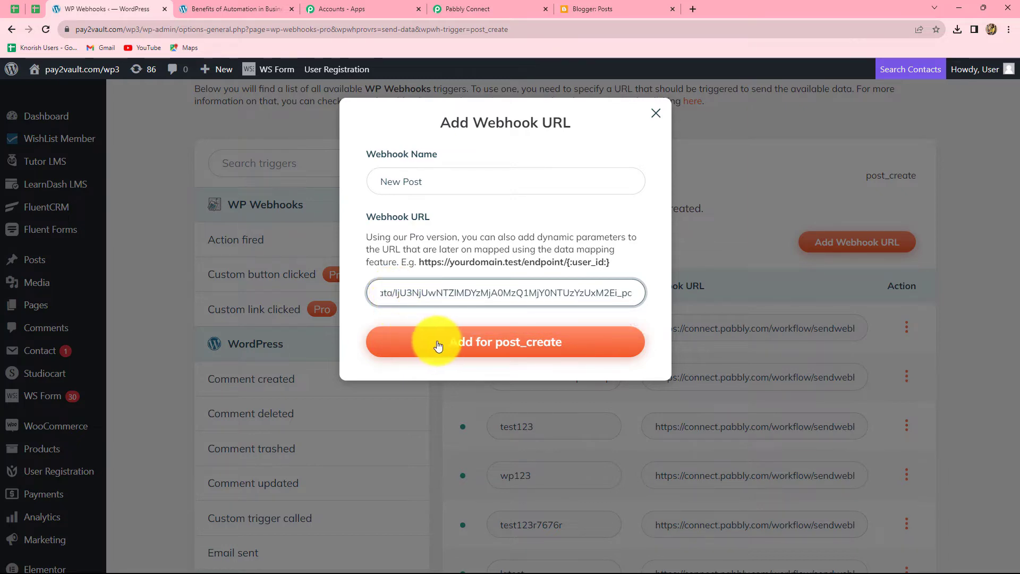
click(526, 344)
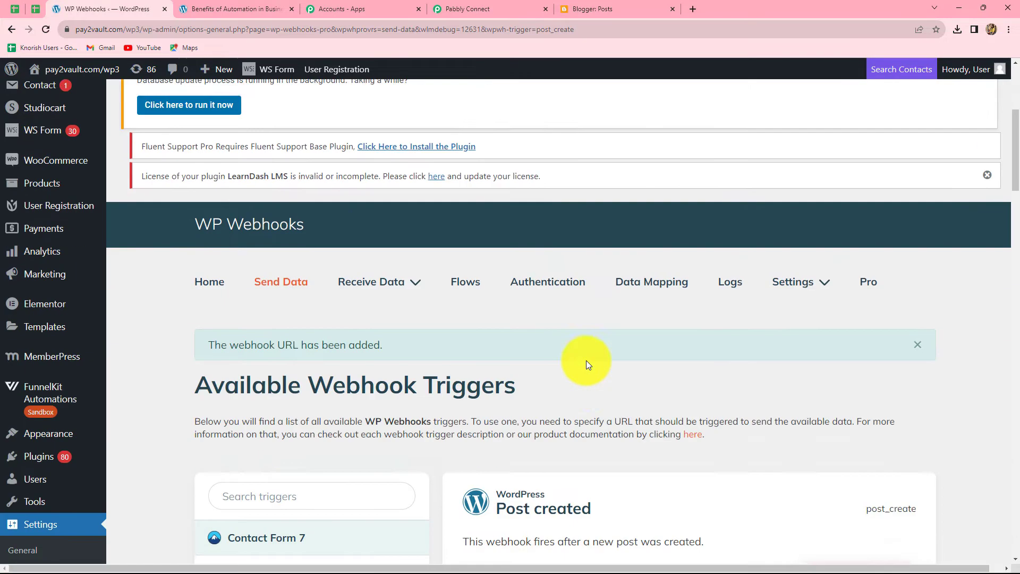
- Limit the New Post webhook to post type Post with Published status and save its settings
scroll(586, 360, down, 13)
scroll(586, 366, down, 4)
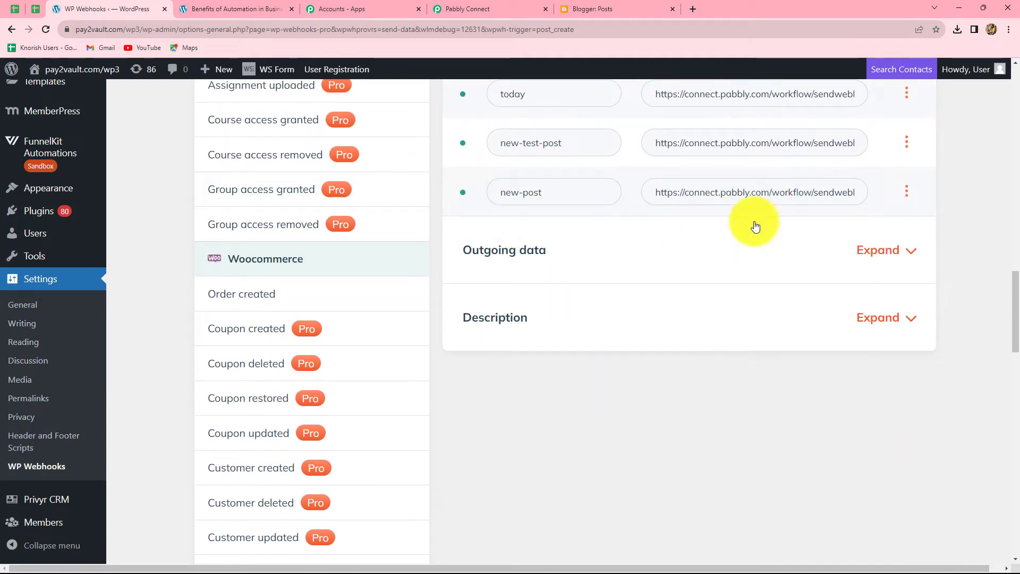
click(908, 197)
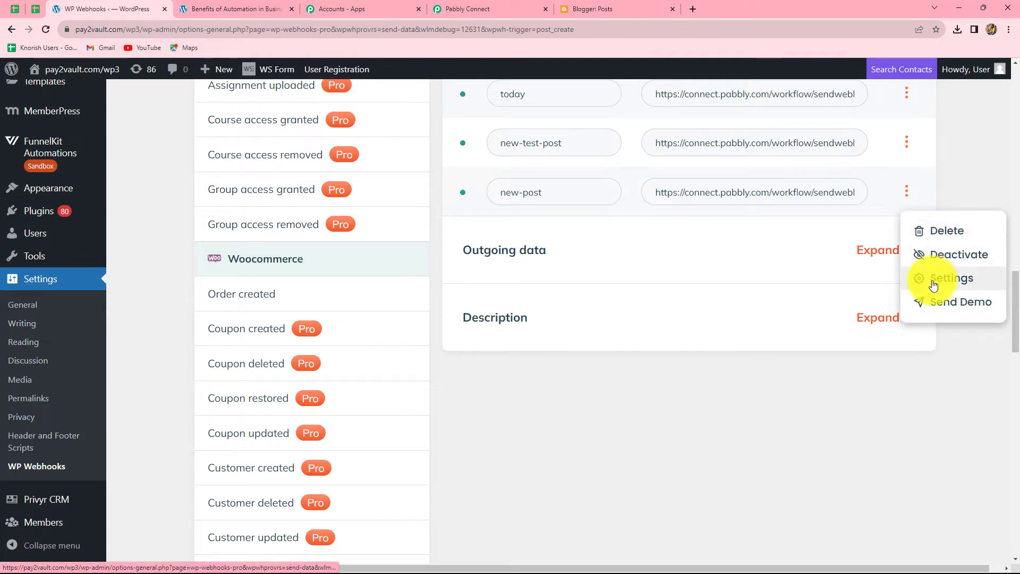
click(955, 279)
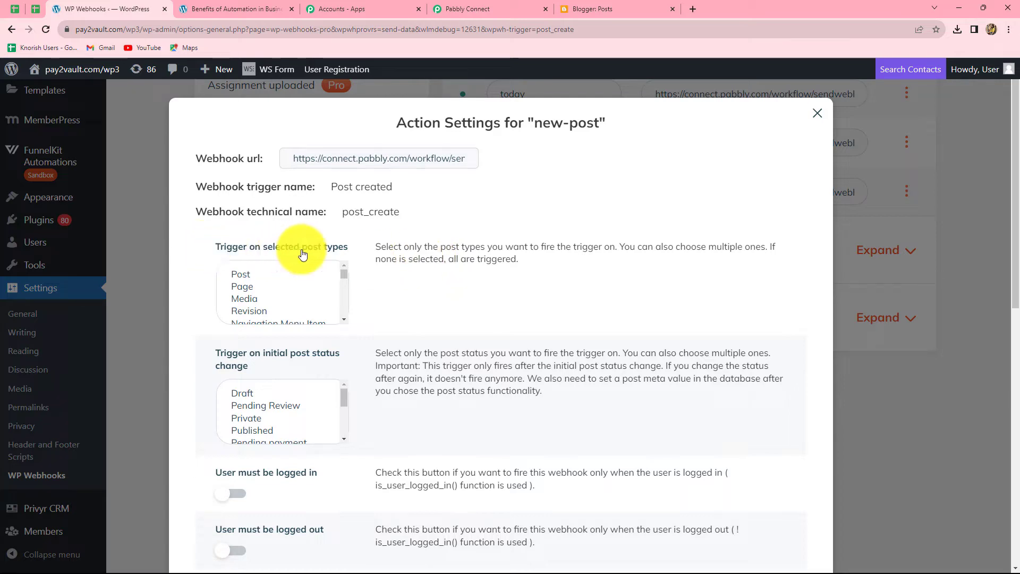
click(244, 273)
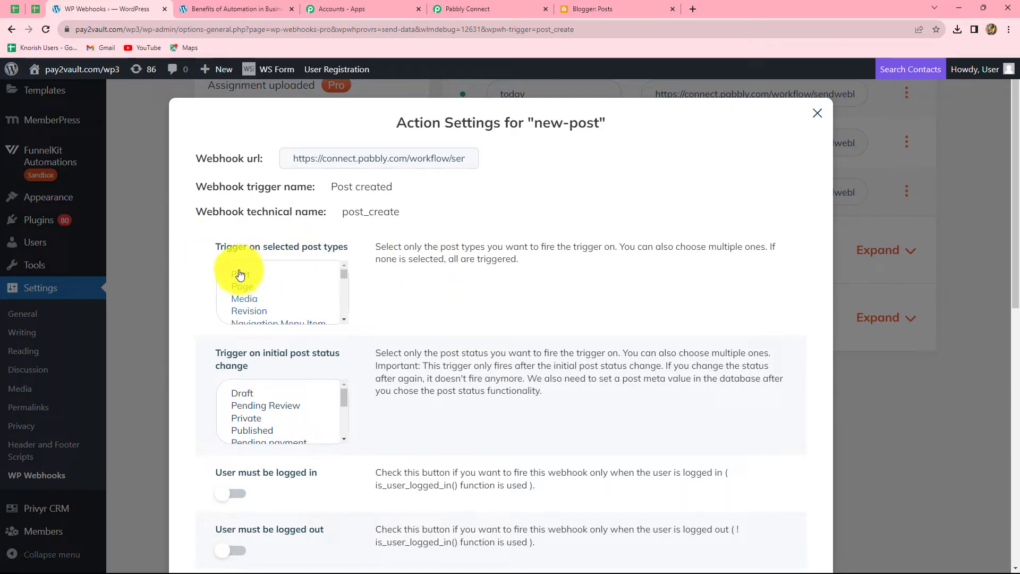
click(240, 274)
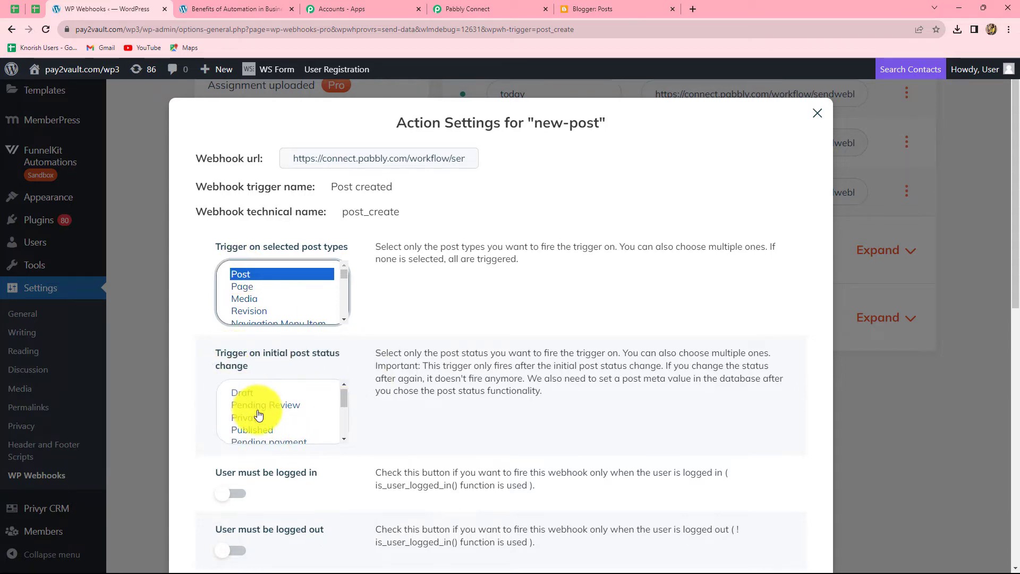
scroll(259, 414, down, 2)
scroll(258, 410, up, 2)
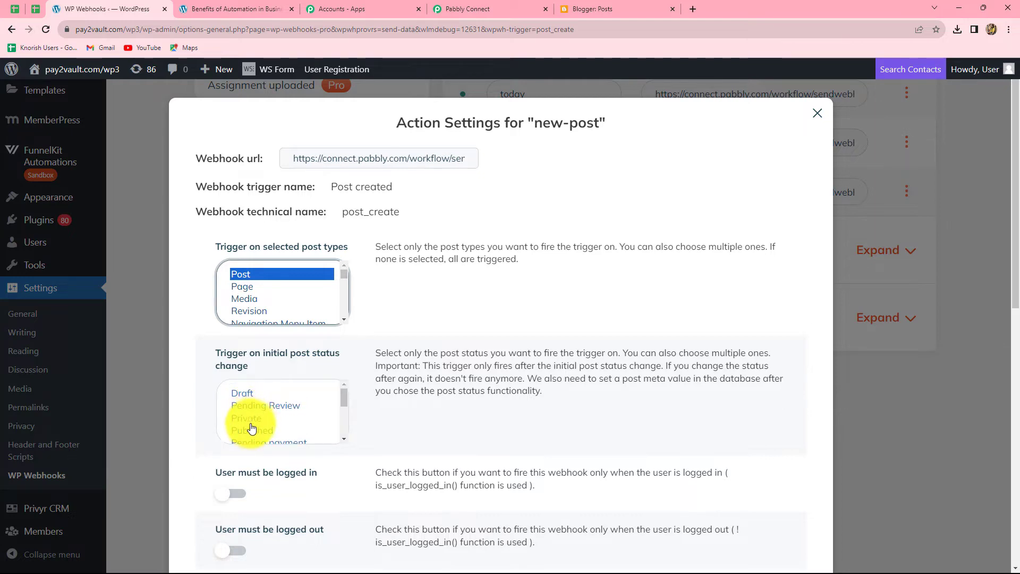
click(256, 429)
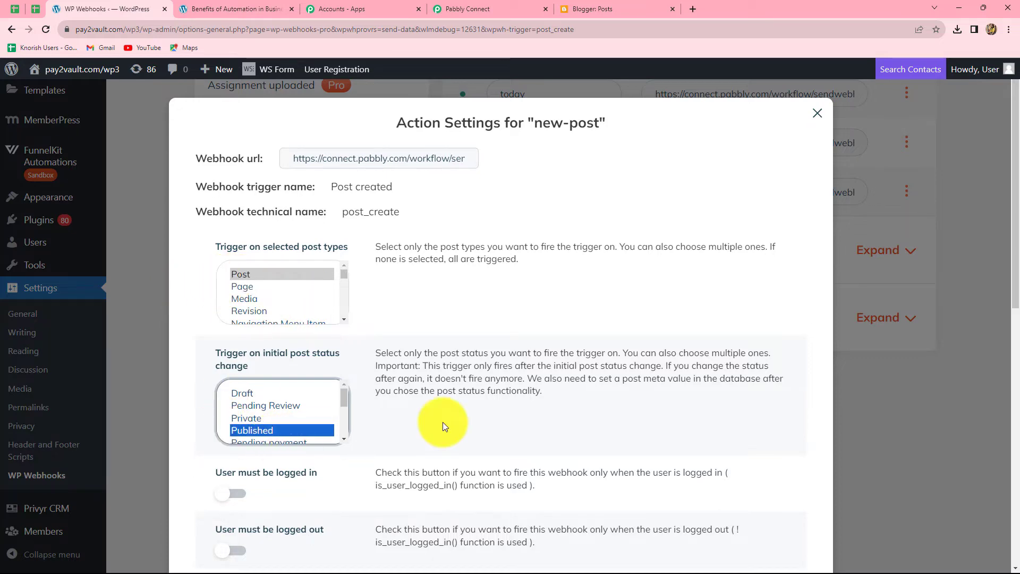
scroll(472, 410, down, 10)
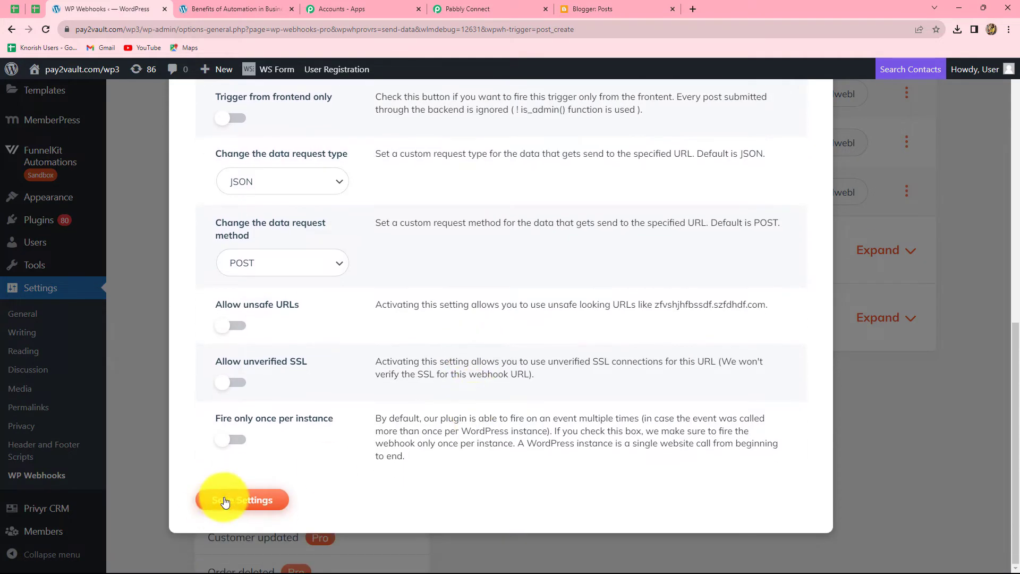
click(236, 500)
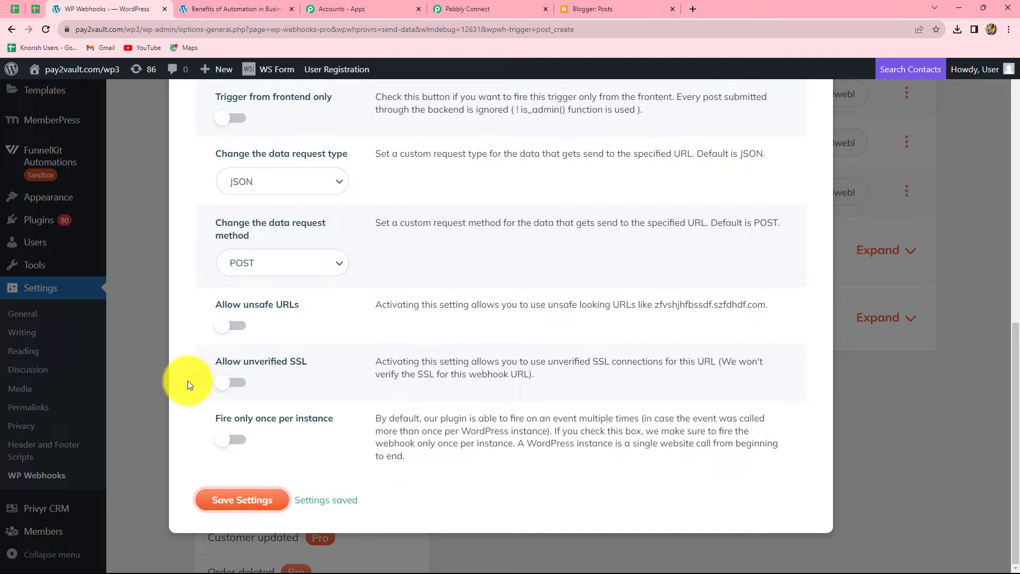
- Check Pabbly shows Waiting For Webhook Response, then return to WP Webhooks and close the settings dialog
click(468, 5)
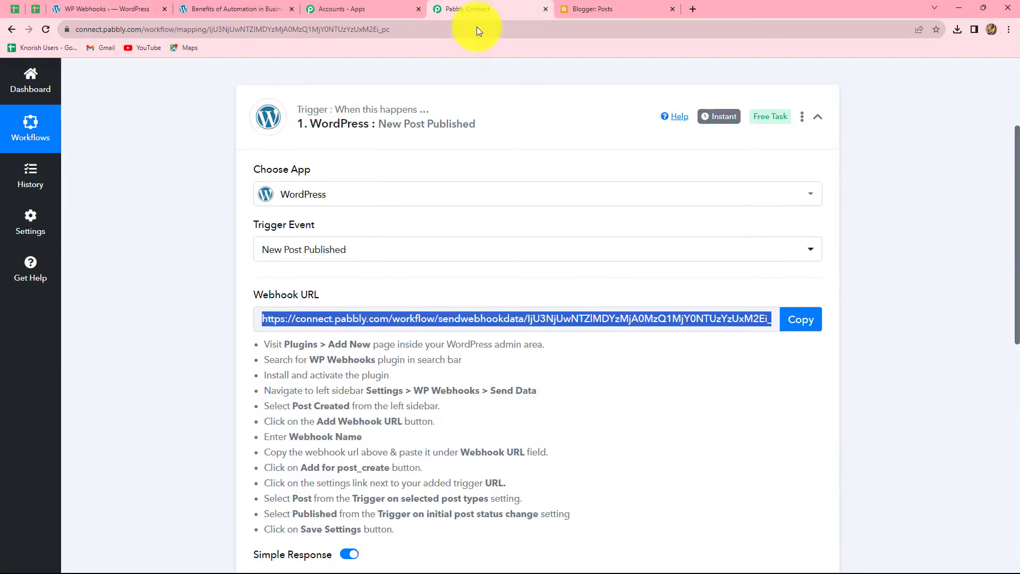
scroll(813, 410, down, 5)
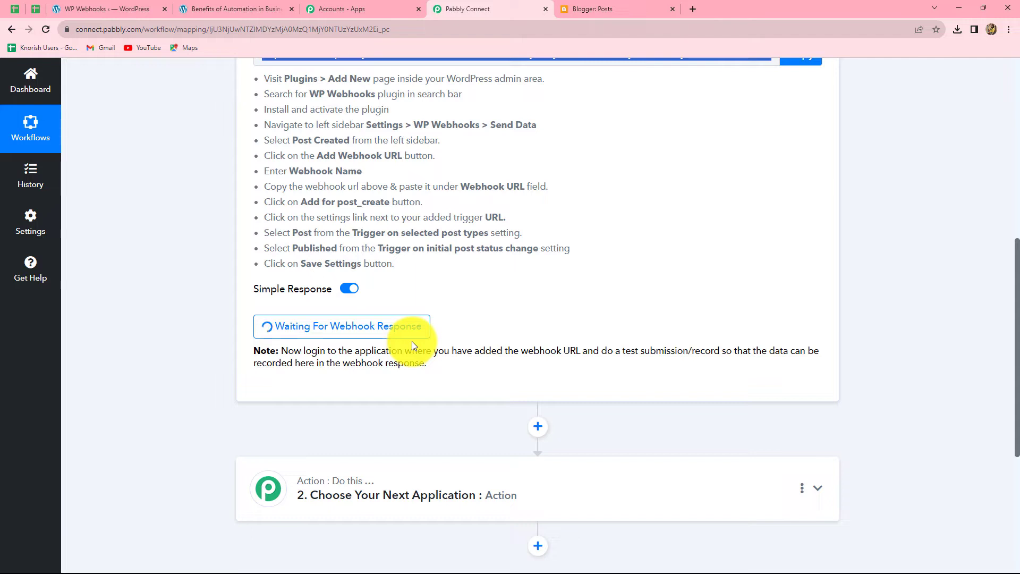
click(82, 6)
scroll(709, 271, up, 1)
scroll(709, 271, up, 10)
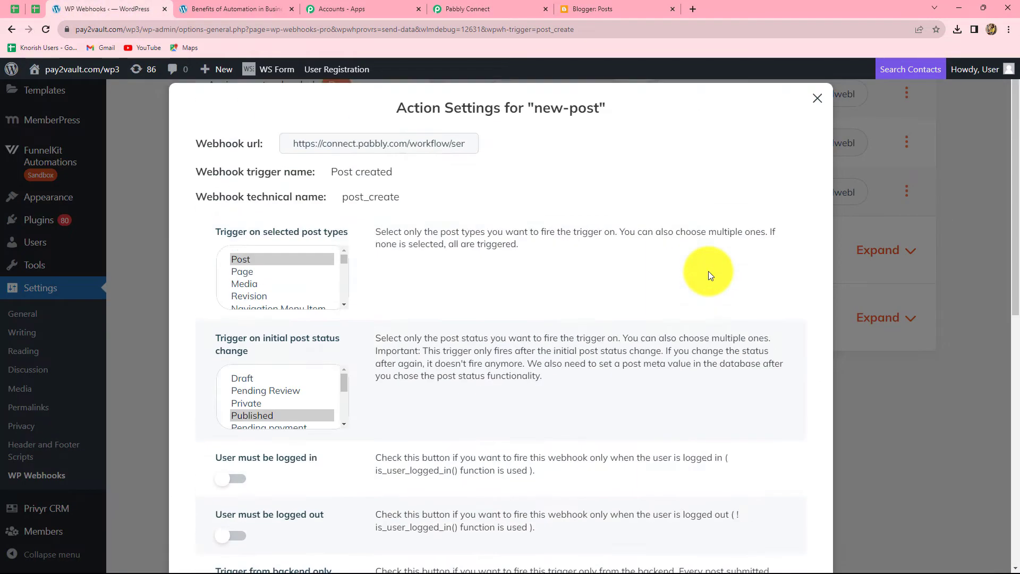
key(Escape)
scroll(59, 398, up, 10)
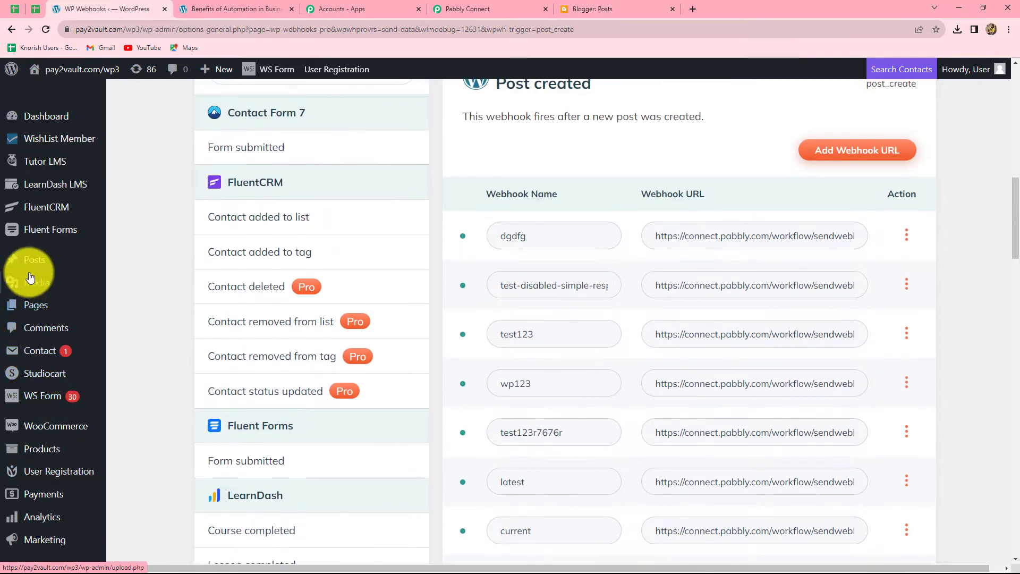
- Start a new WordPress post and paste in the title 'Benefits of Social Media Marketing'
mouse_move(32, 260)
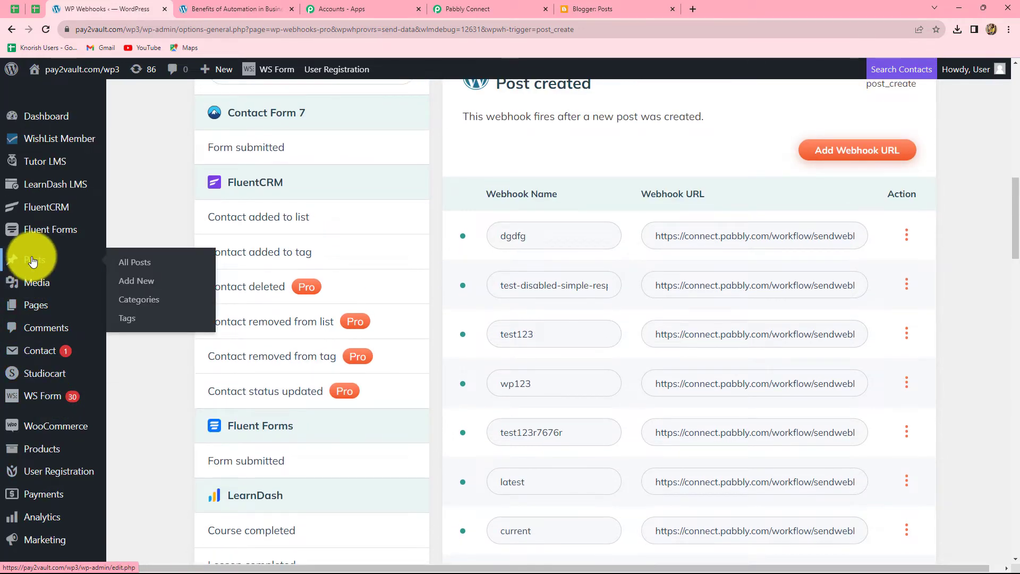
click(133, 286)
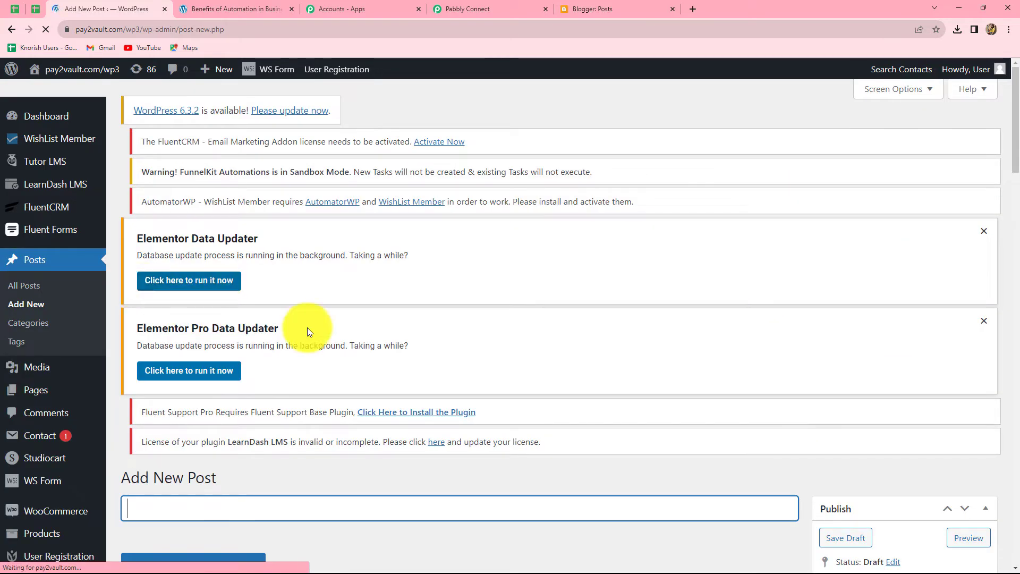
scroll(389, 369, down, 6)
scroll(391, 369, up, 2)
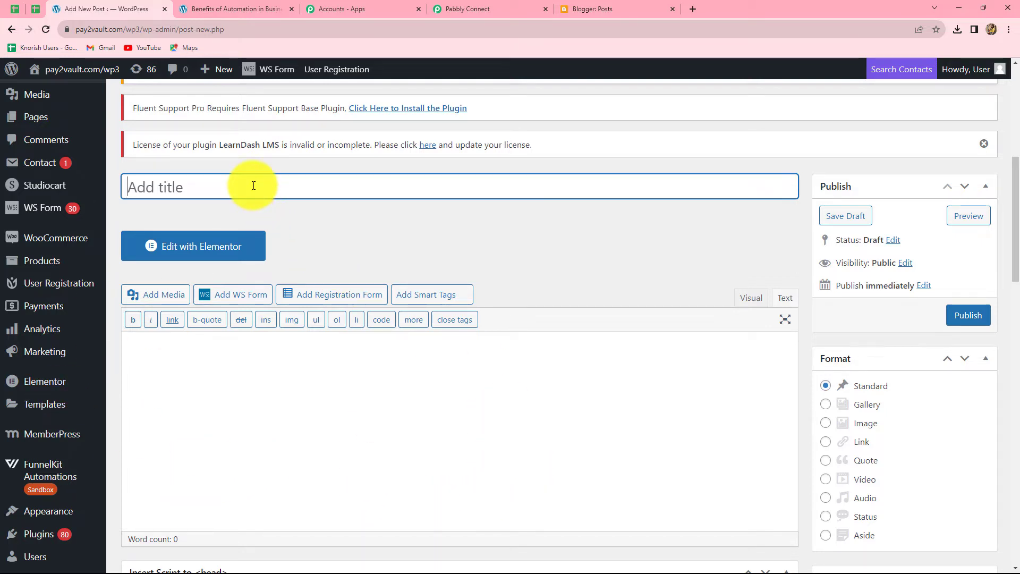
text(Benefits of Social Media Marketing)
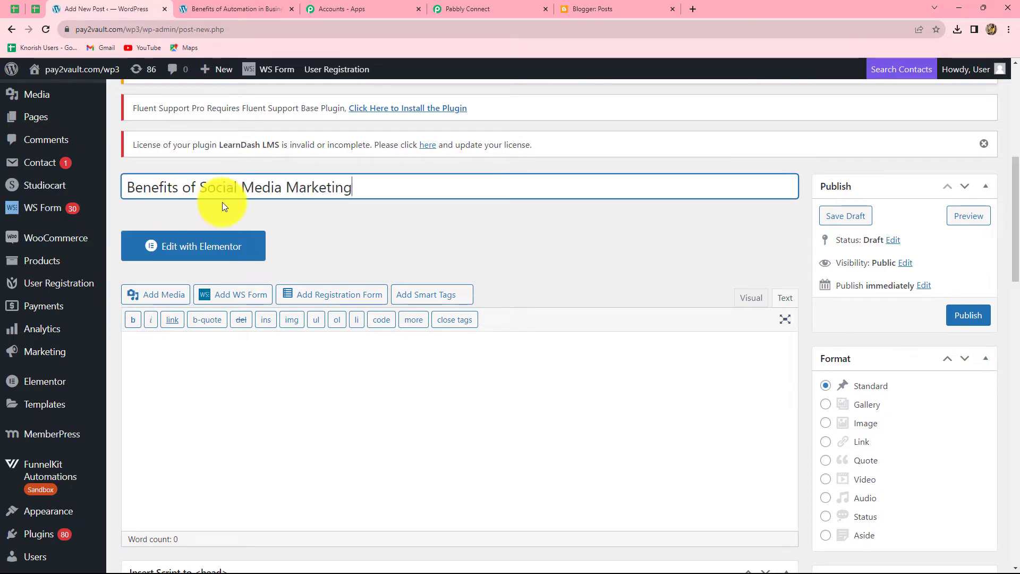
key(Tab)
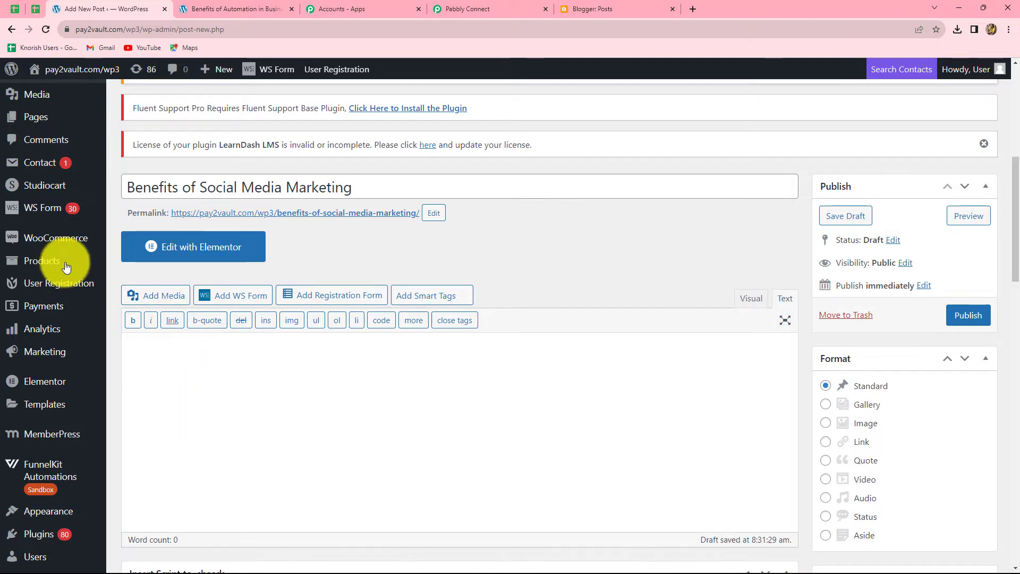
- Upload the SMM_Final .webp image (750×500) and insert it into the post body
click(157, 303)
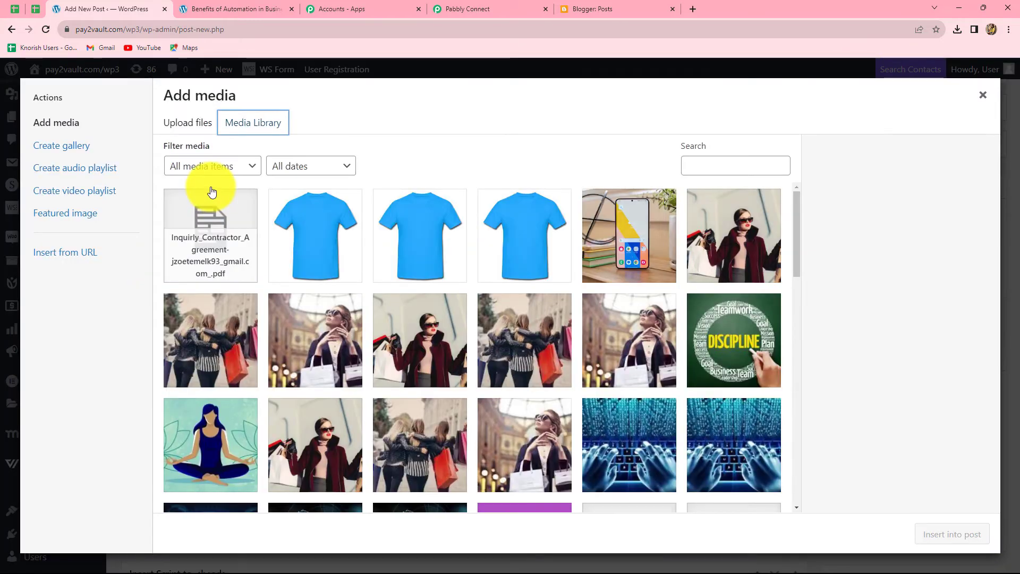
click(184, 122)
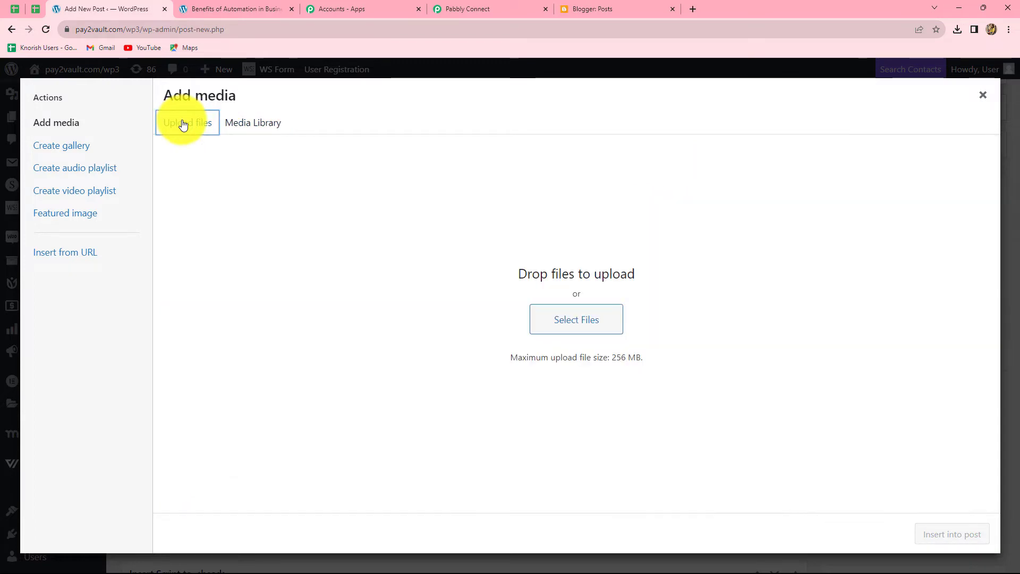
click(565, 319)
click(138, 101)
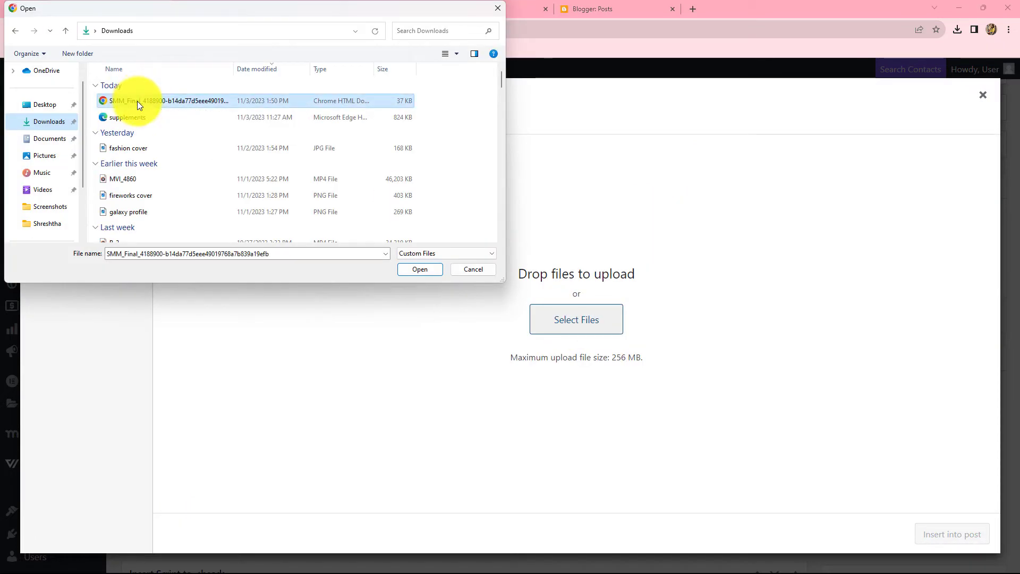
click(420, 269)
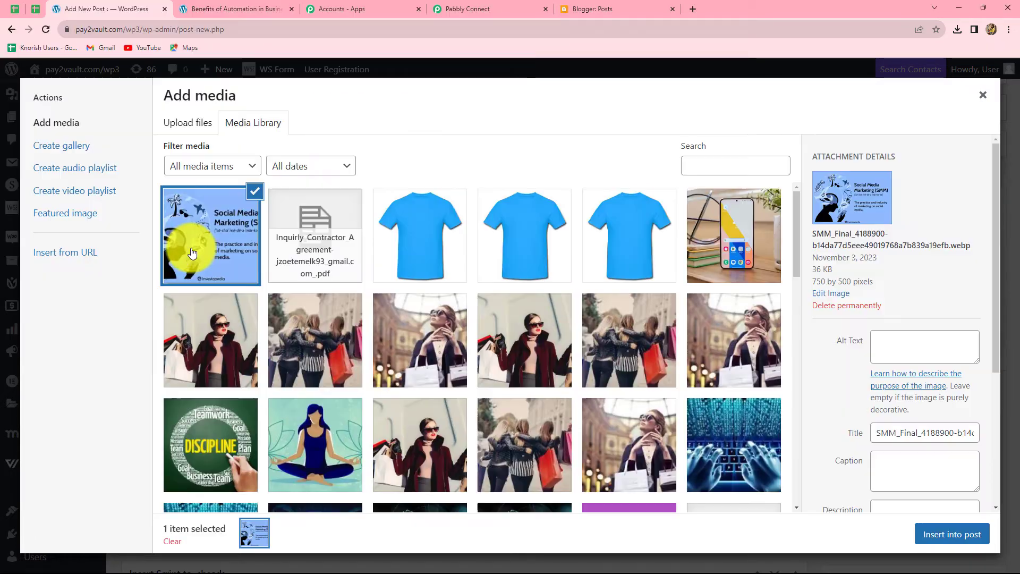
click(954, 535)
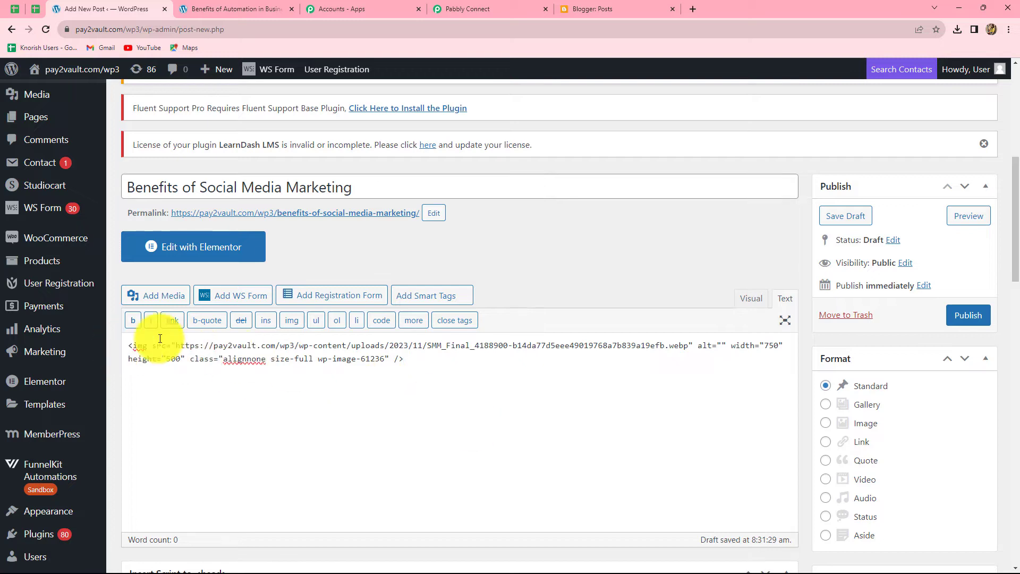
- Paste the social media marketing paragraph below the inserted image tag
drag(129, 345, 166, 345)
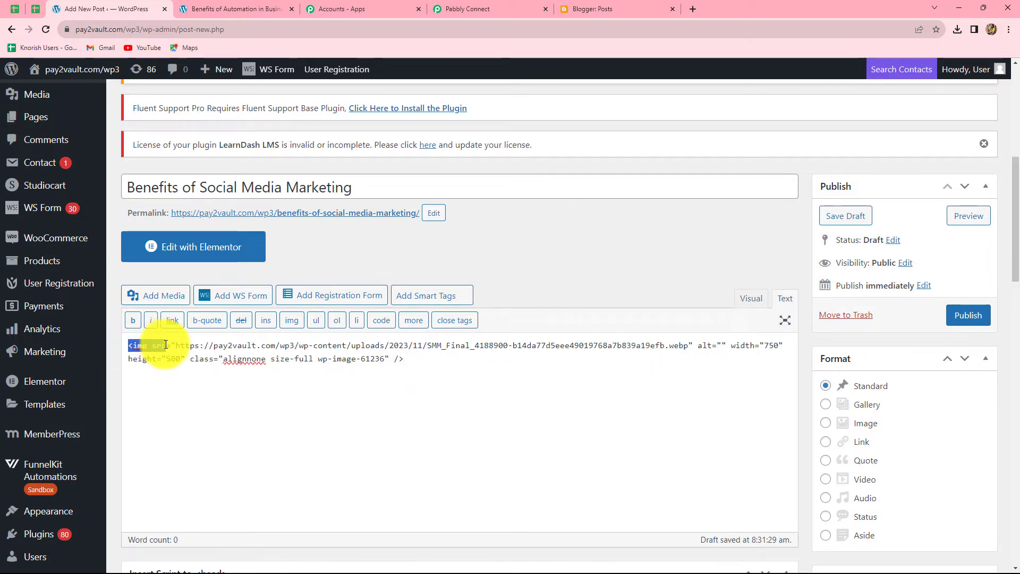
click(497, 392)
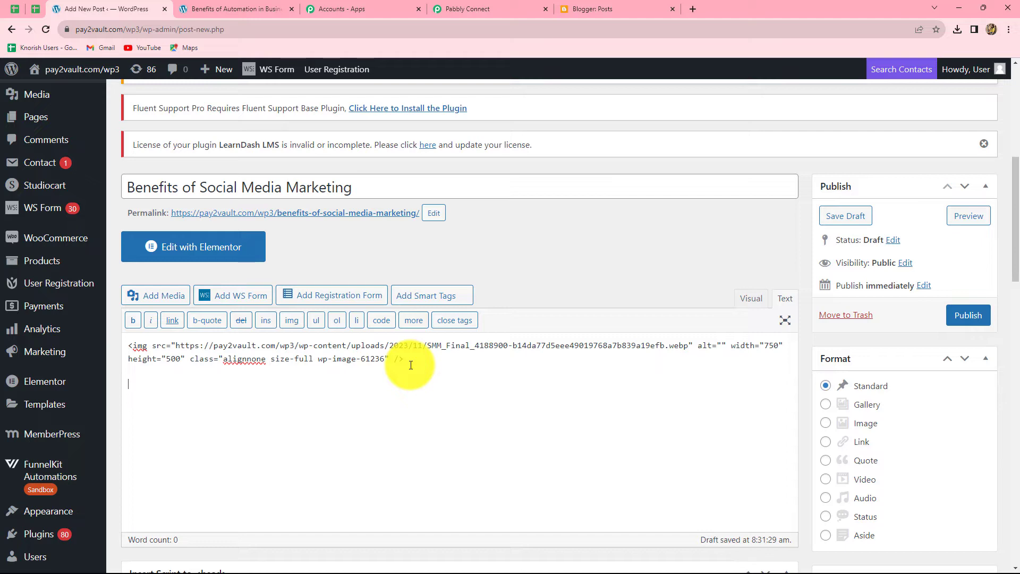
text(With over 80% of consumers reporting that social media—especially influencer content—significantly impacts buying decisions, marketers across industries are driving the evolution of social media marketing (SMM) from a stand-alone tool to a multipronged source of marketing intelligence on an increasingly important—and growing—audience.)
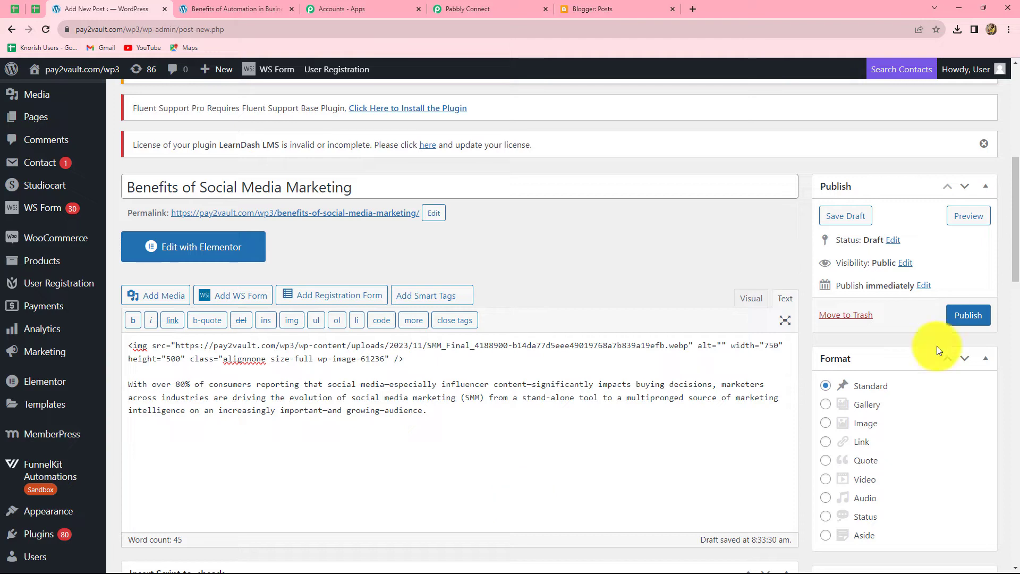
- Preview the post, publish it, and return to the Pabbly Connect workflow
click(971, 217)
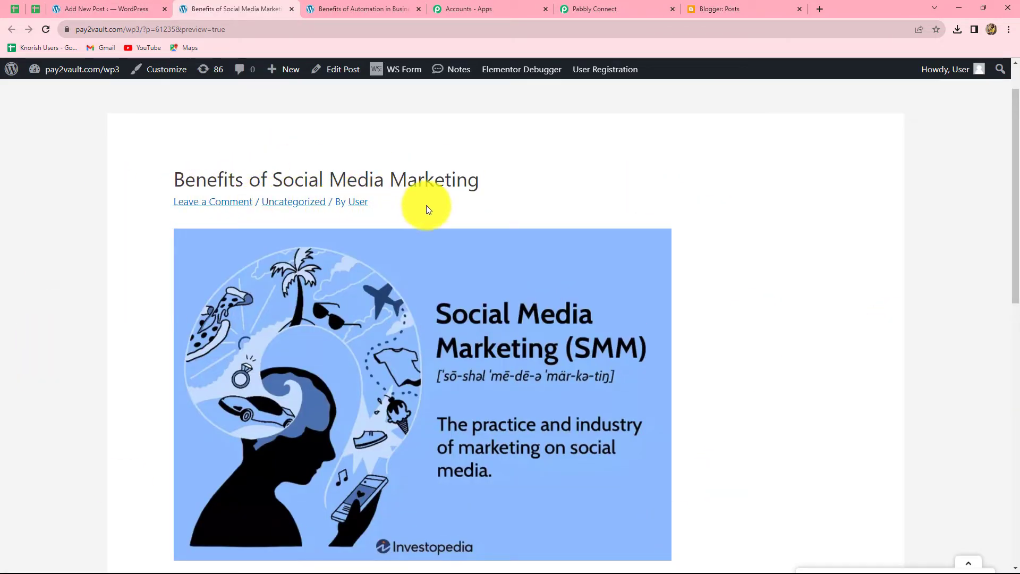
scroll(741, 343, down, 6)
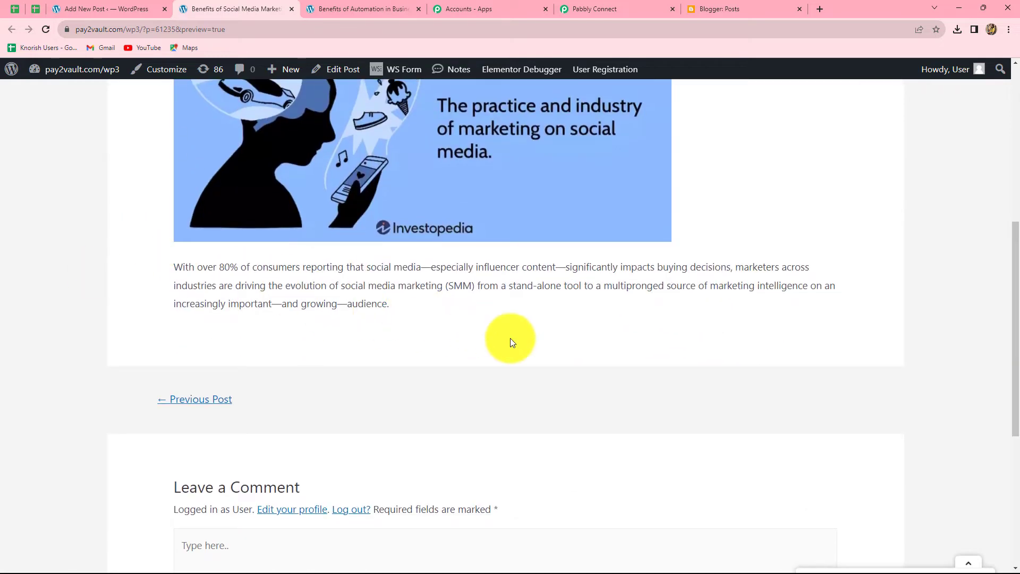
scroll(511, 339, up, 7)
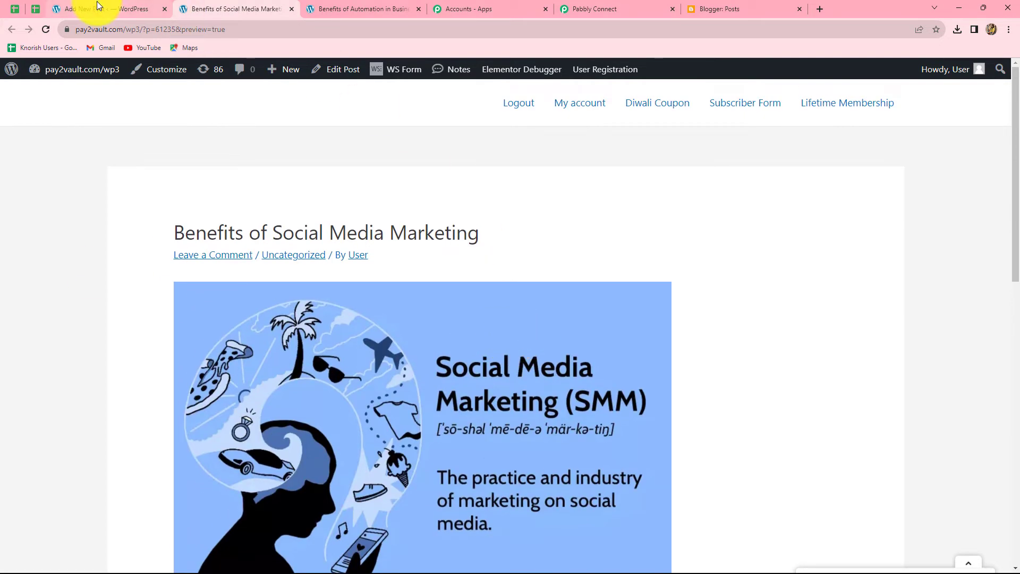
click(97, 1)
click(966, 314)
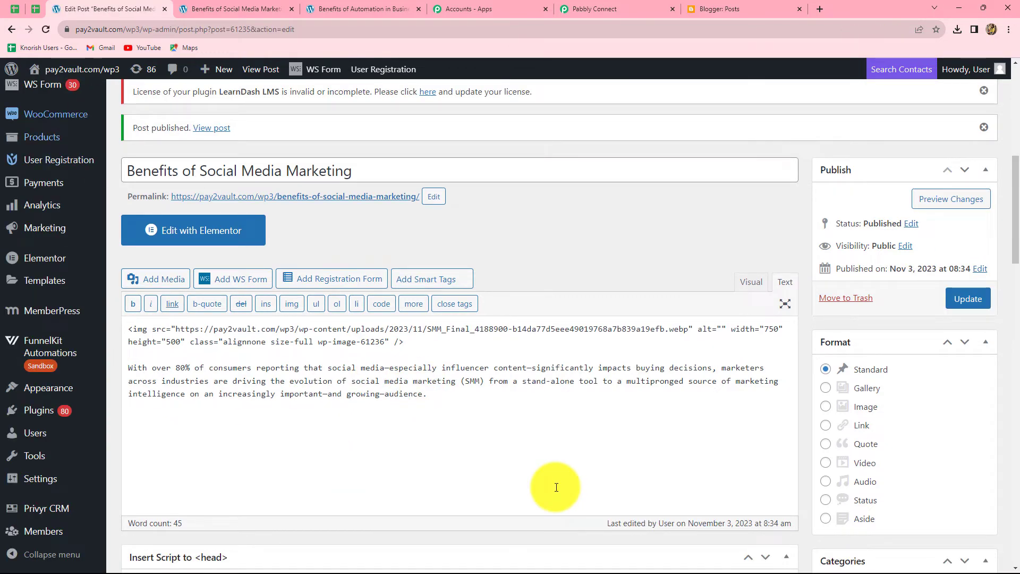
click(585, 9)
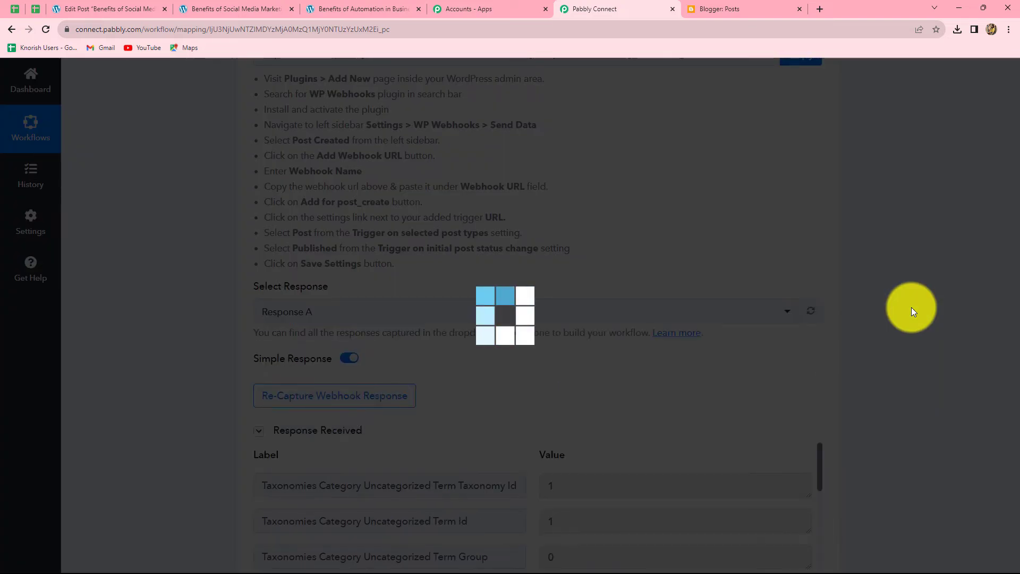
- Review the received WordPress fields, including the post permalink, after glancing at Blogger's post list
scroll(911, 310, down, 7)
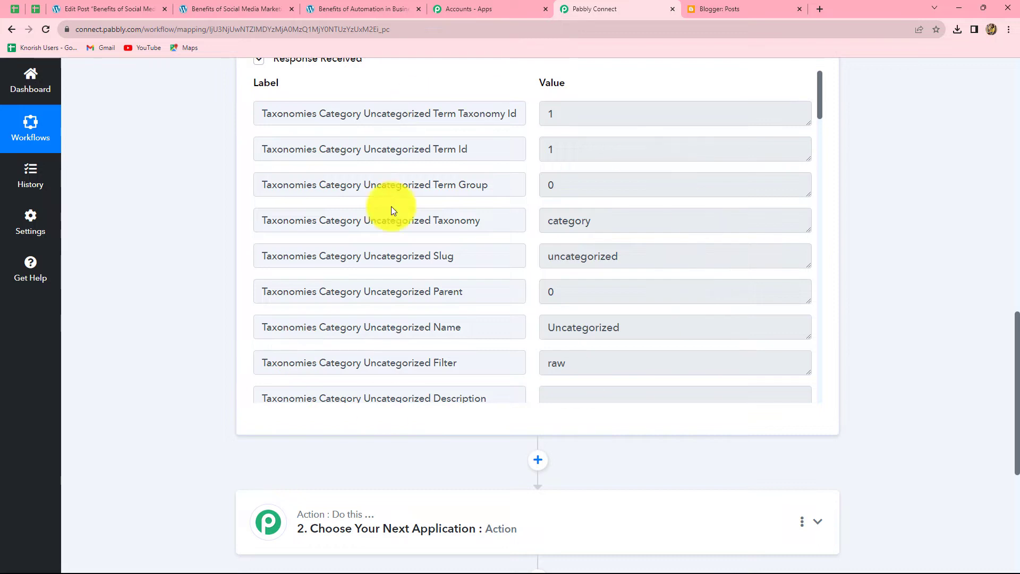
scroll(660, 296, down, 6)
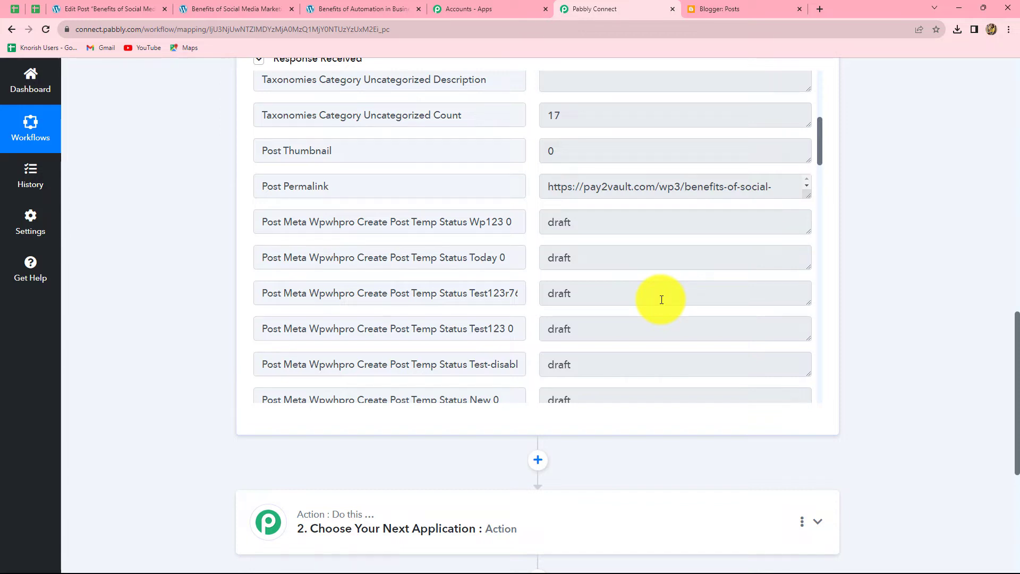
click(778, 8)
key(ctrl+shift+Tab)
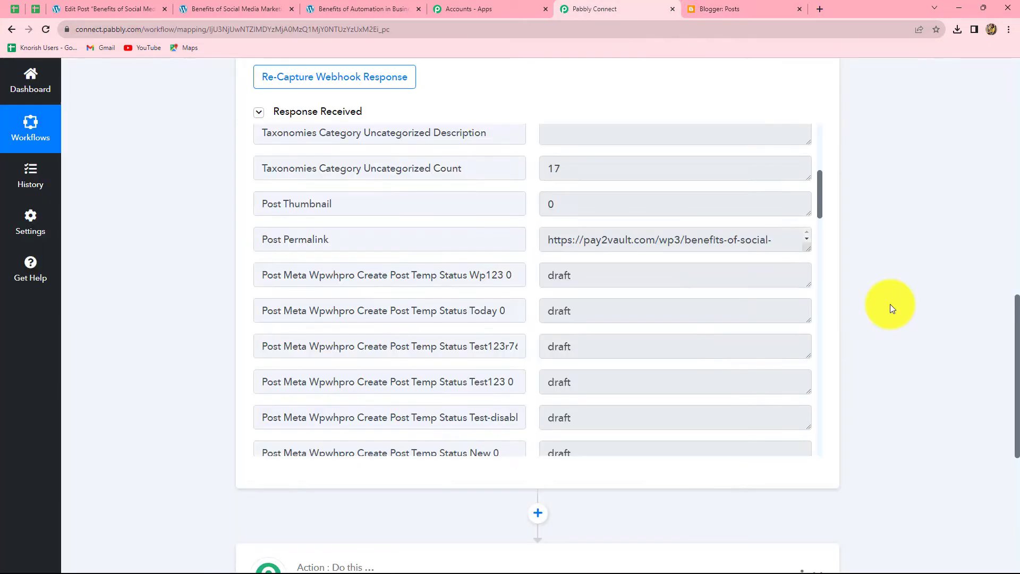
scroll(891, 304, down, 4)
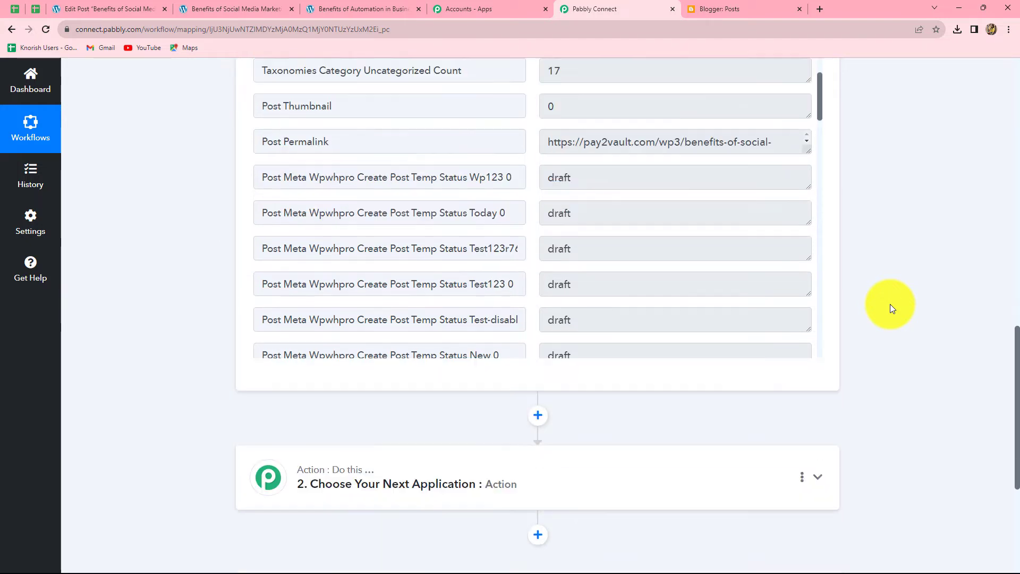
- Add Google Blogger, found by searching 'Google B', as the next action with the Create a Post event
click(364, 375)
click(272, 439)
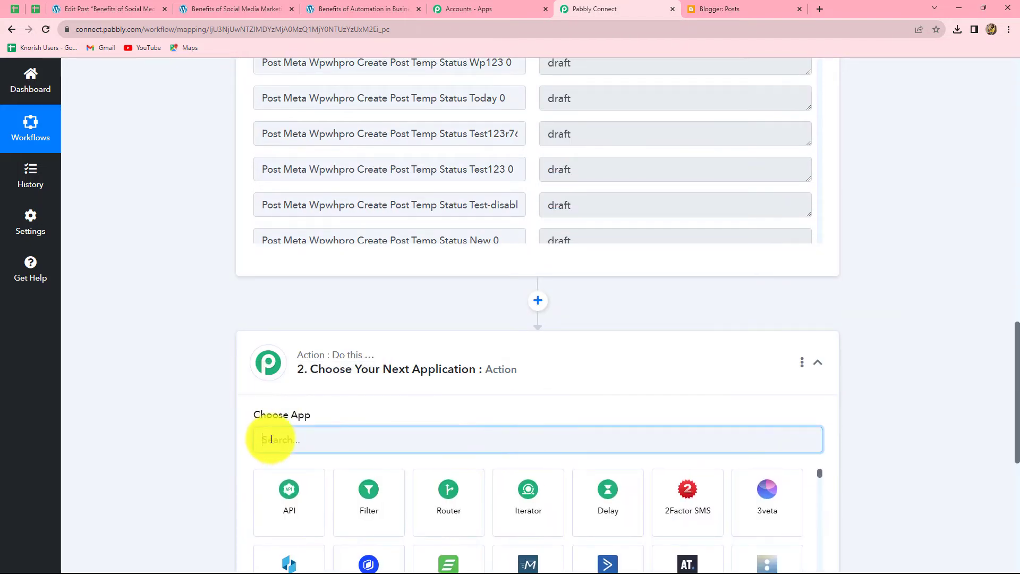
text(Google B)
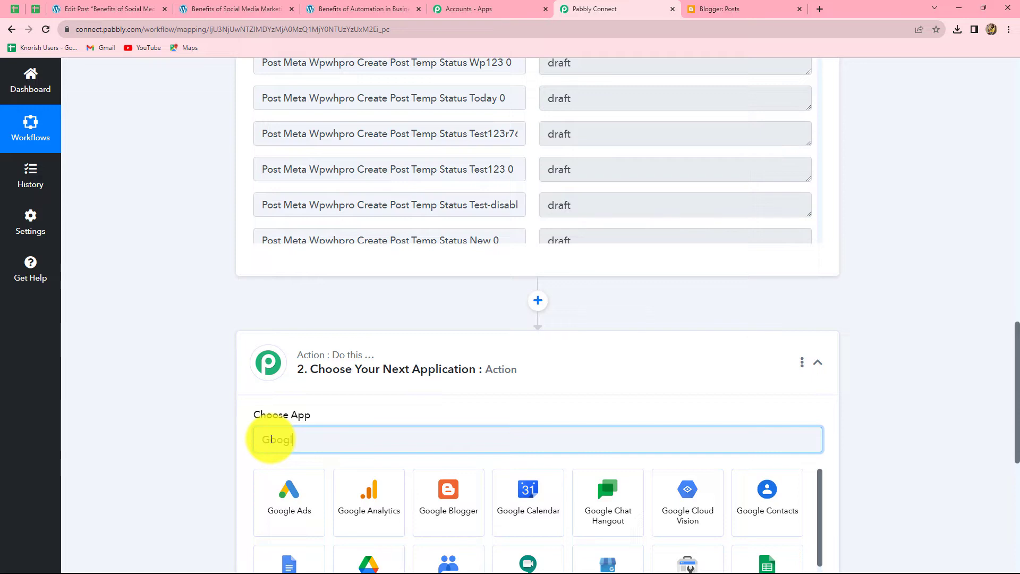
click(282, 485)
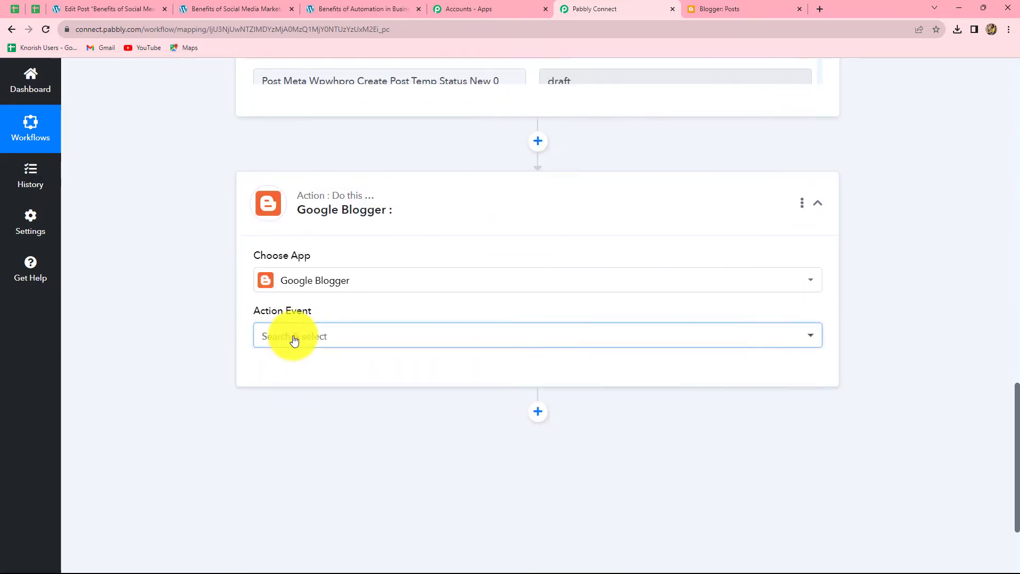
click(292, 336)
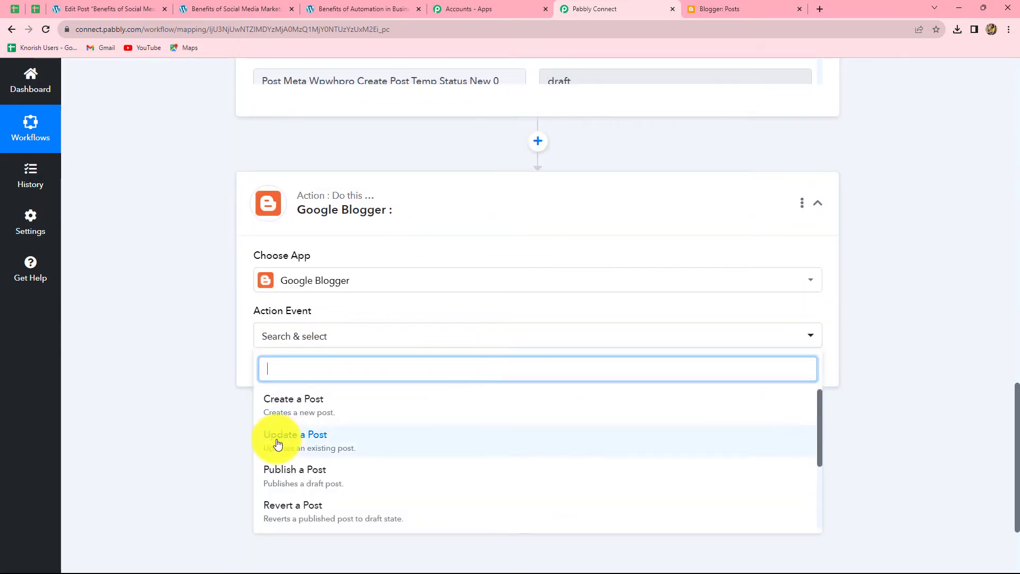
click(327, 409)
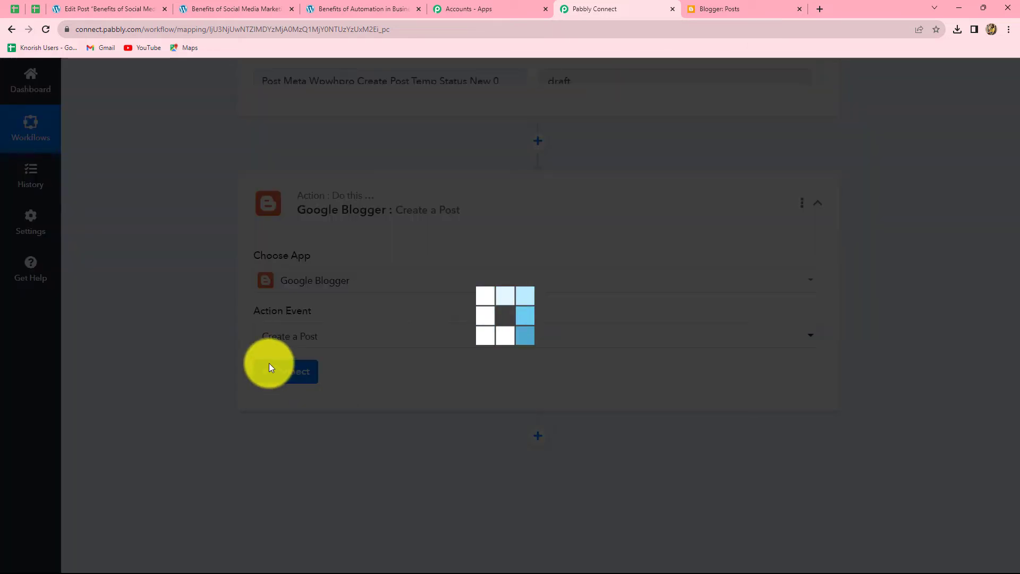
- Add a new Blogger connection by signing in with Google and granting access, loading MyBlog
click(280, 371)
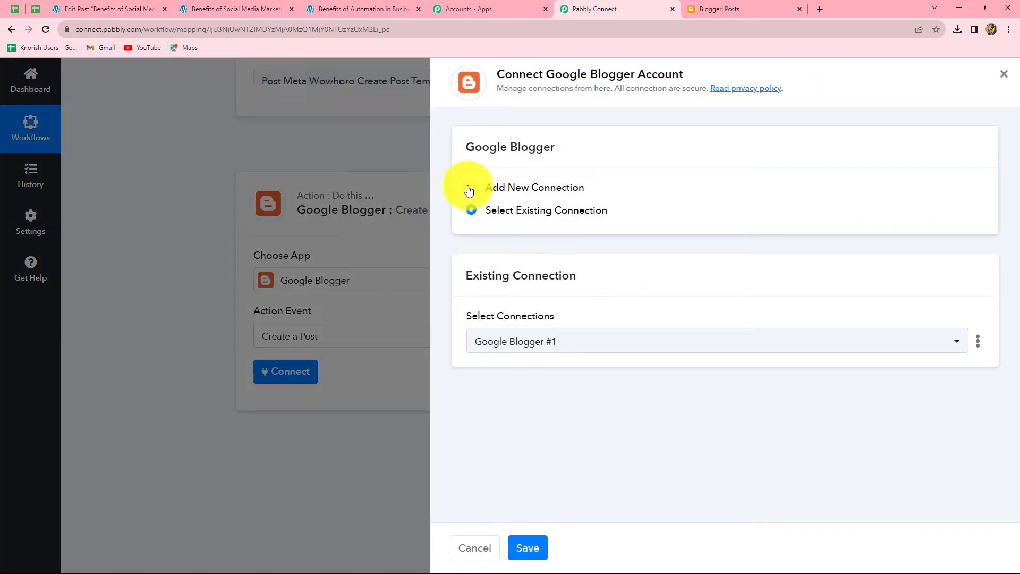
click(469, 189)
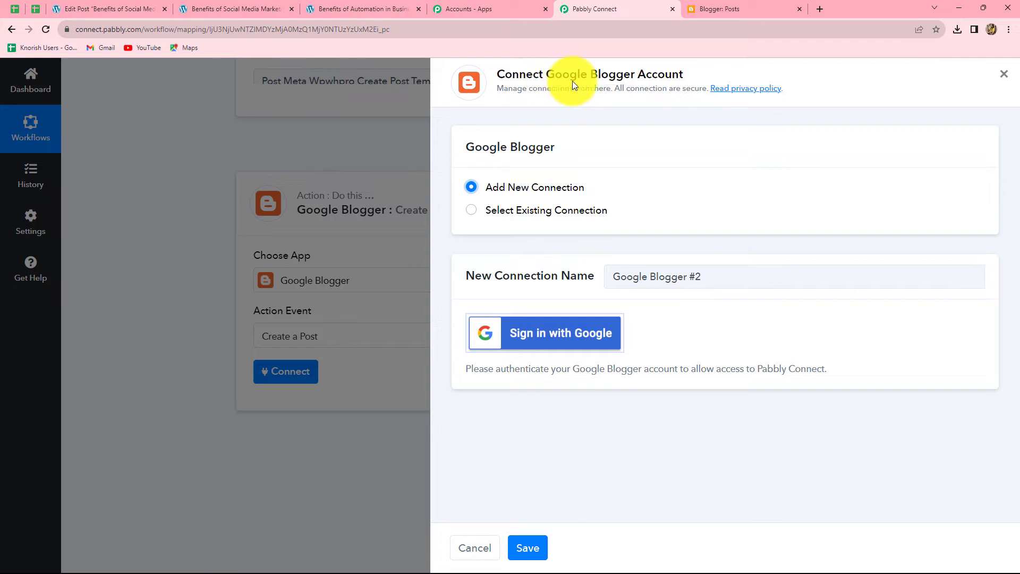
click(560, 341)
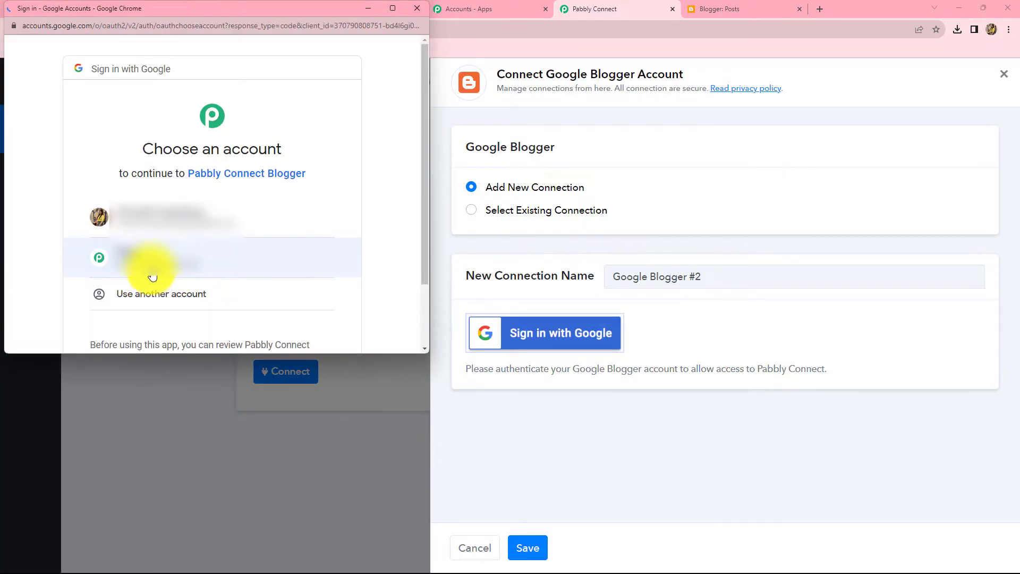
click(149, 258)
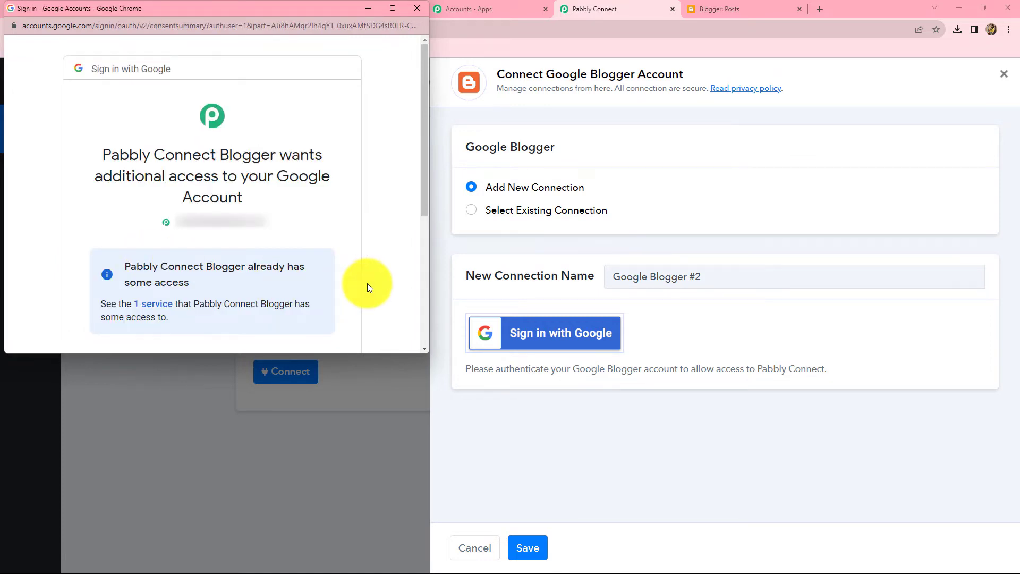
scroll(368, 283, down, 5)
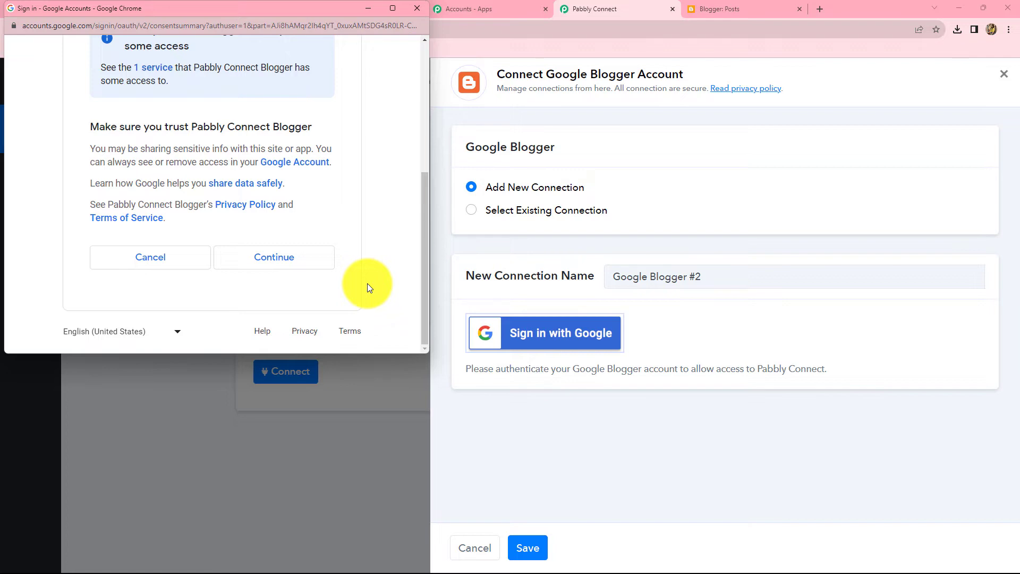
click(285, 266)
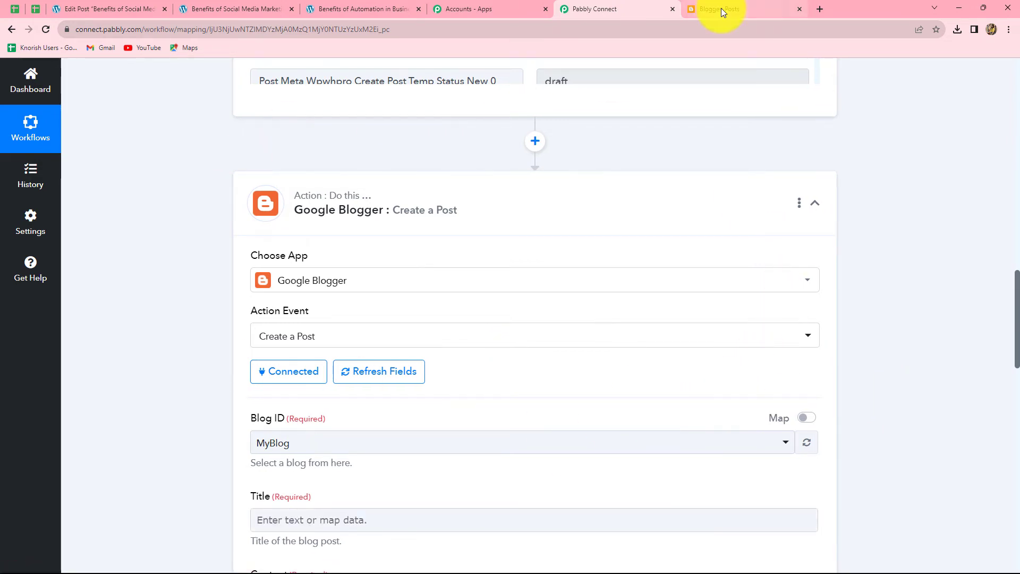
- Compare against the Blogger post list, then return to the Create a Post form's Title field
click(758, 5)
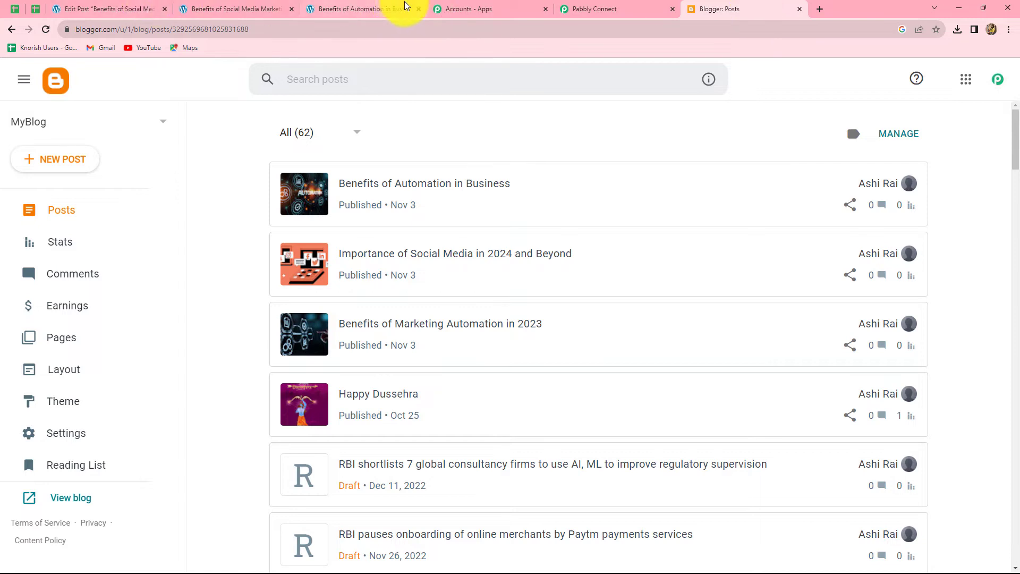
click(585, 9)
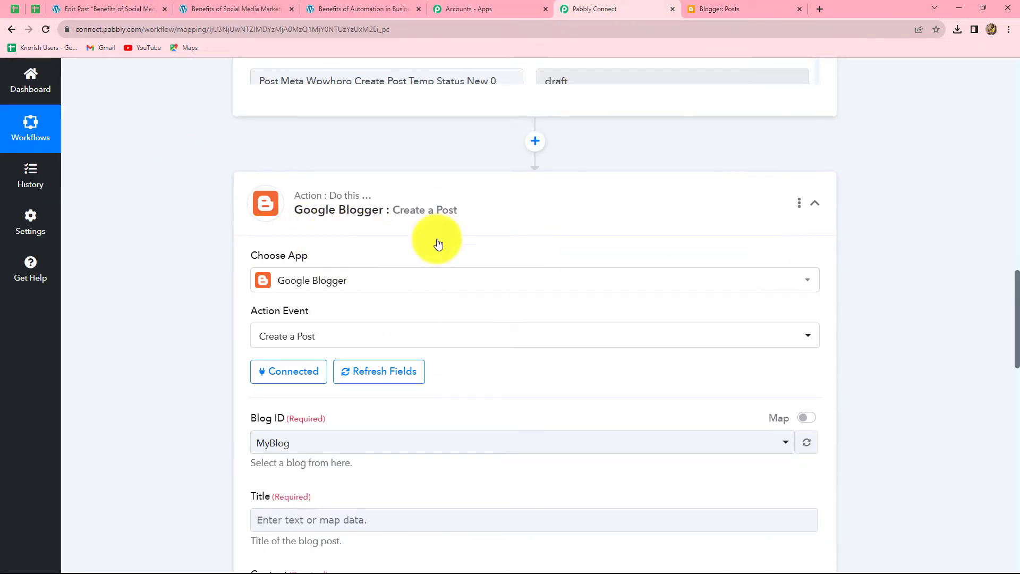
scroll(940, 406, down, 7)
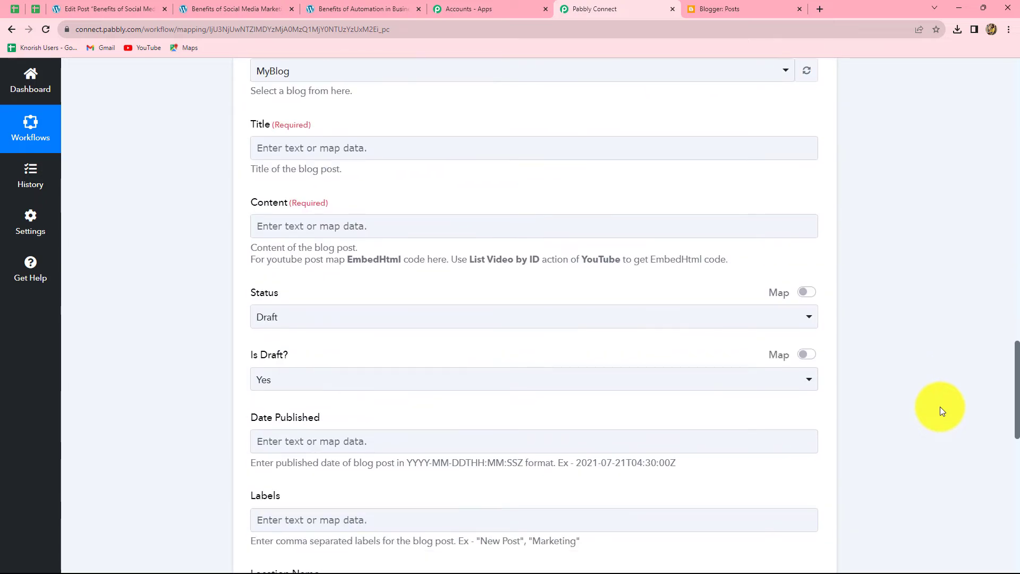
scroll(939, 407, up, 3)
scroll(595, 471, down, 8)
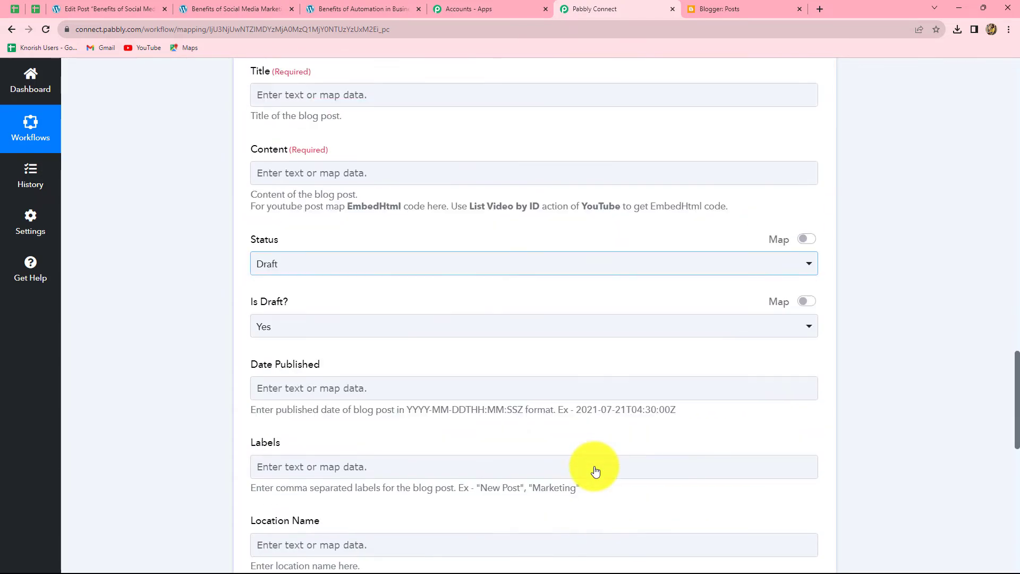
scroll(595, 471, up, 9)
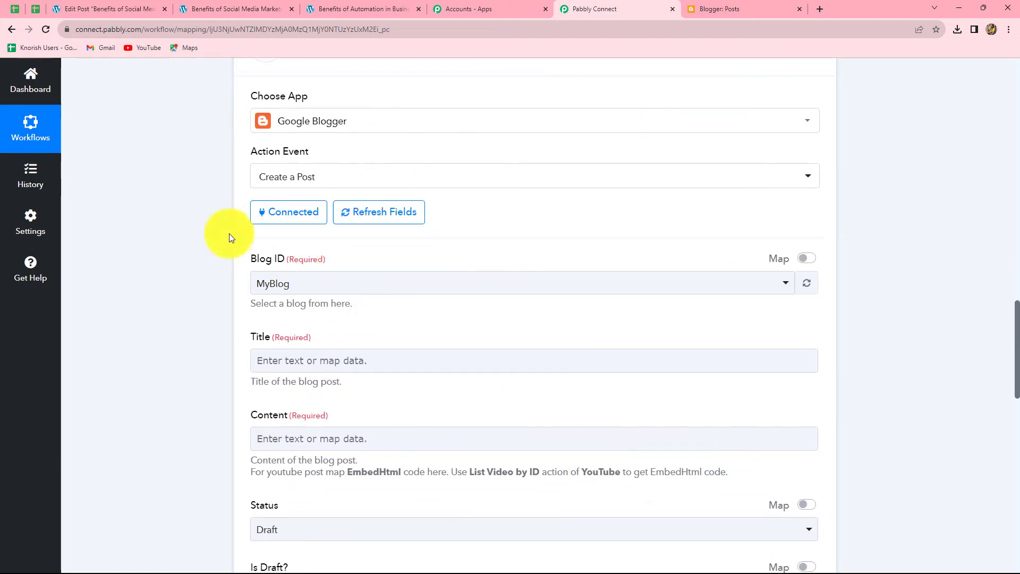
click(731, 7)
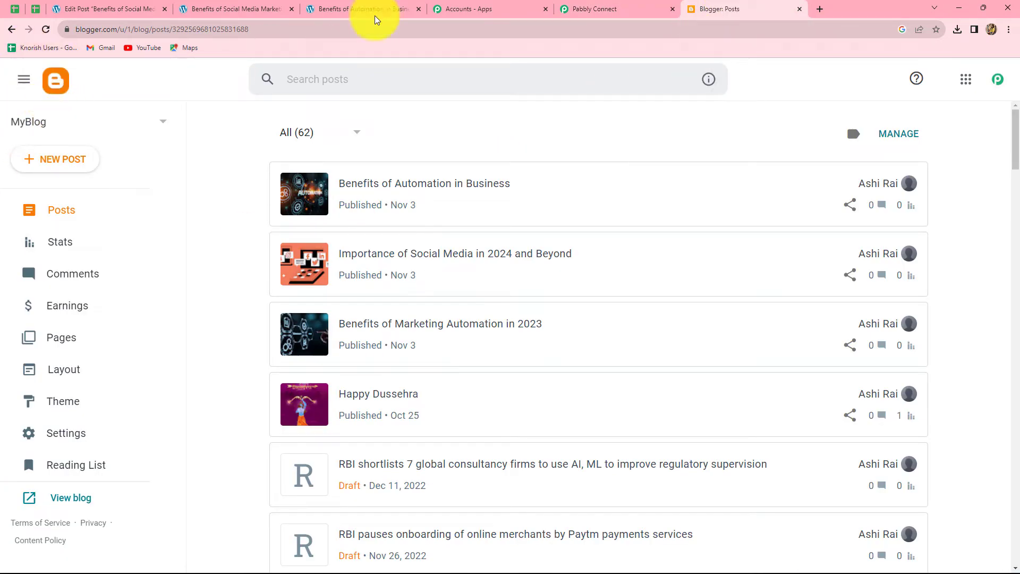
click(584, 5)
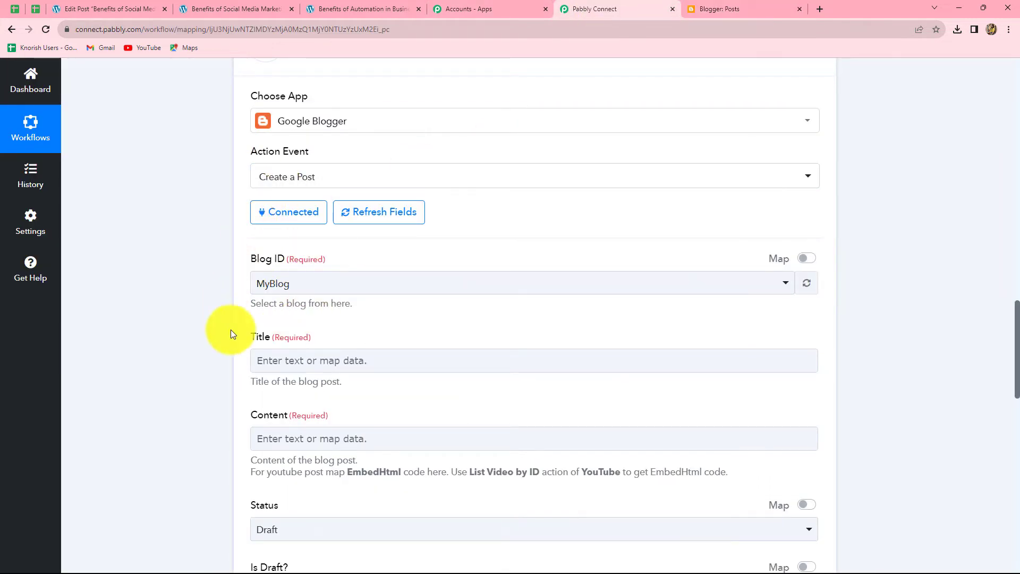
scroll(878, 355, down, 4)
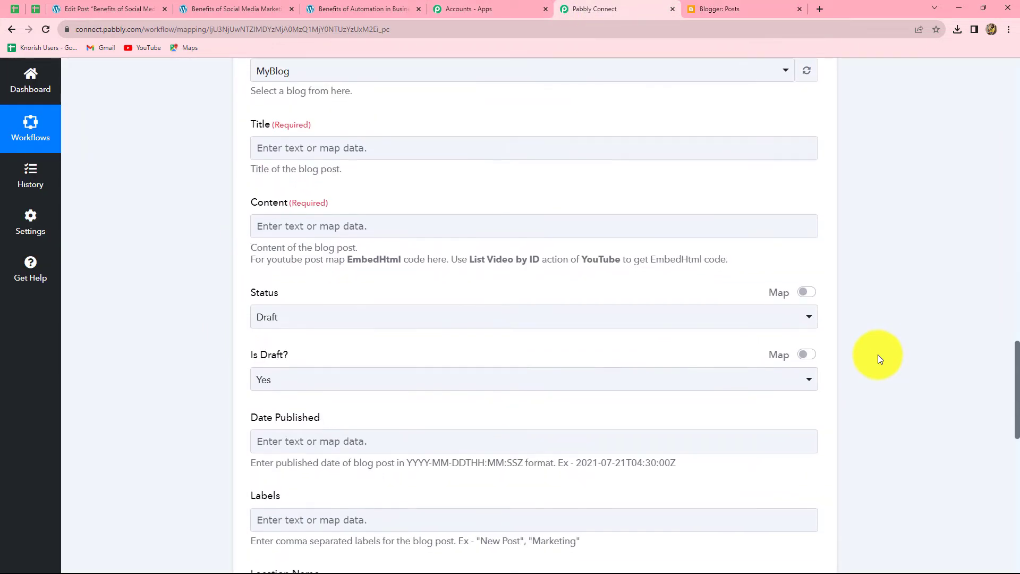
click(298, 143)
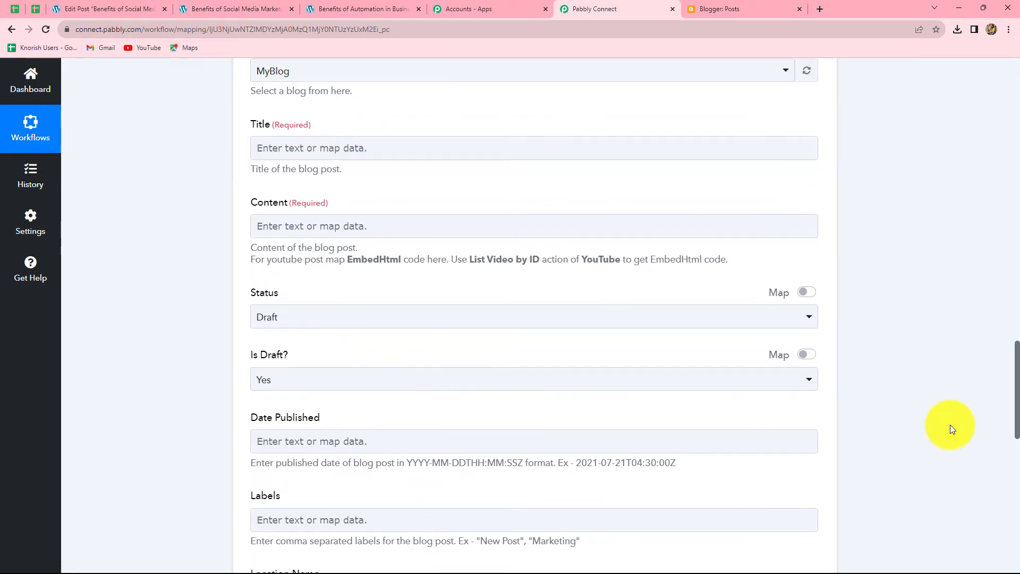
- Map the Blogger Title to the WordPress Post Title, found by searching 'title'
scroll(951, 425, up, 20)
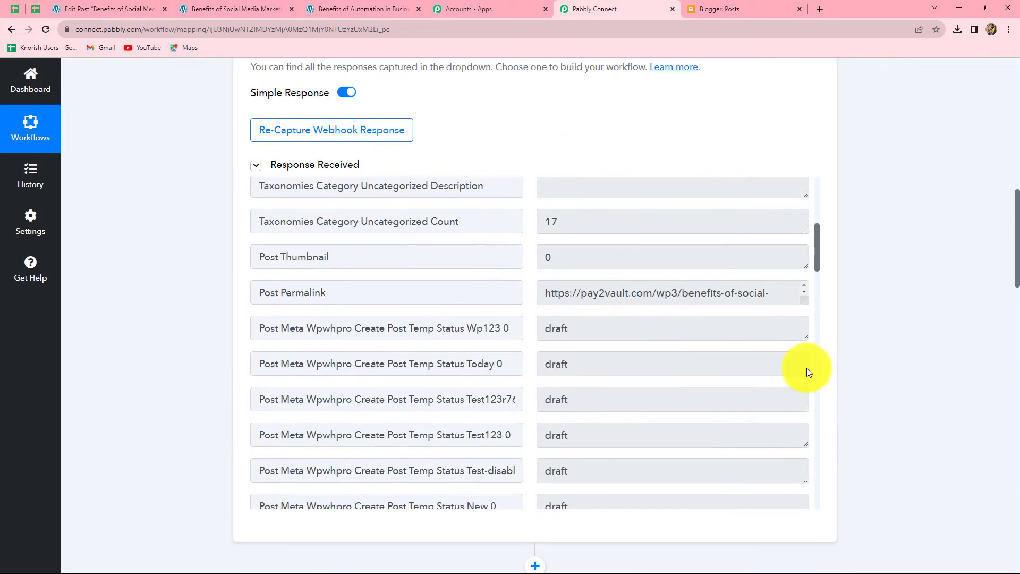
scroll(636, 371, up, 6)
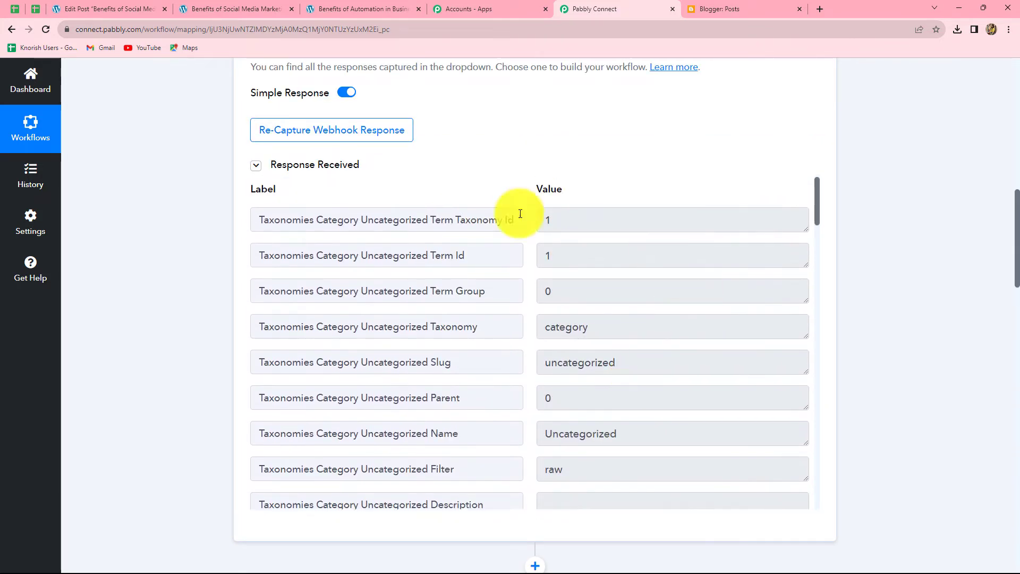
scroll(909, 399, down, 15)
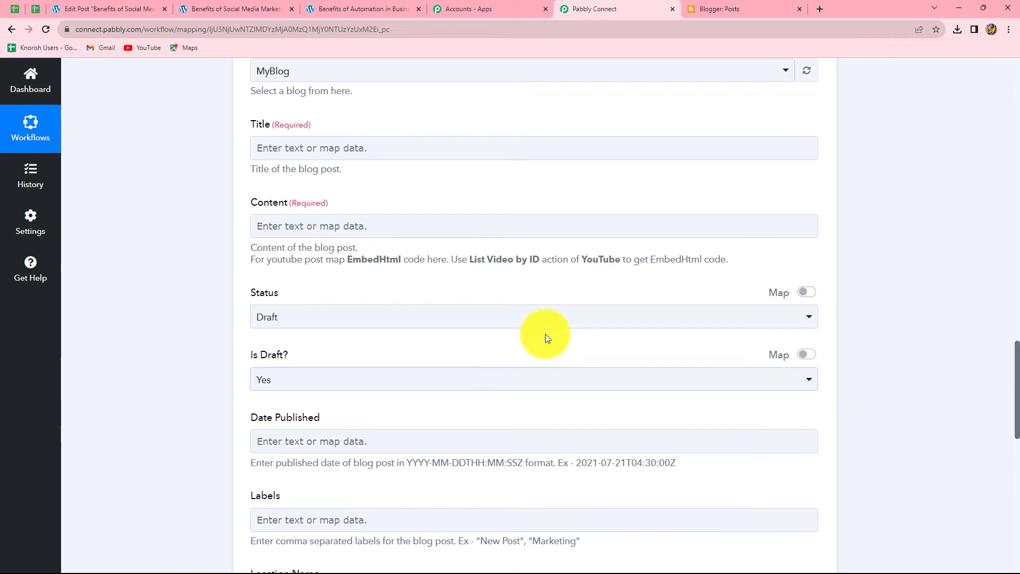
click(337, 147)
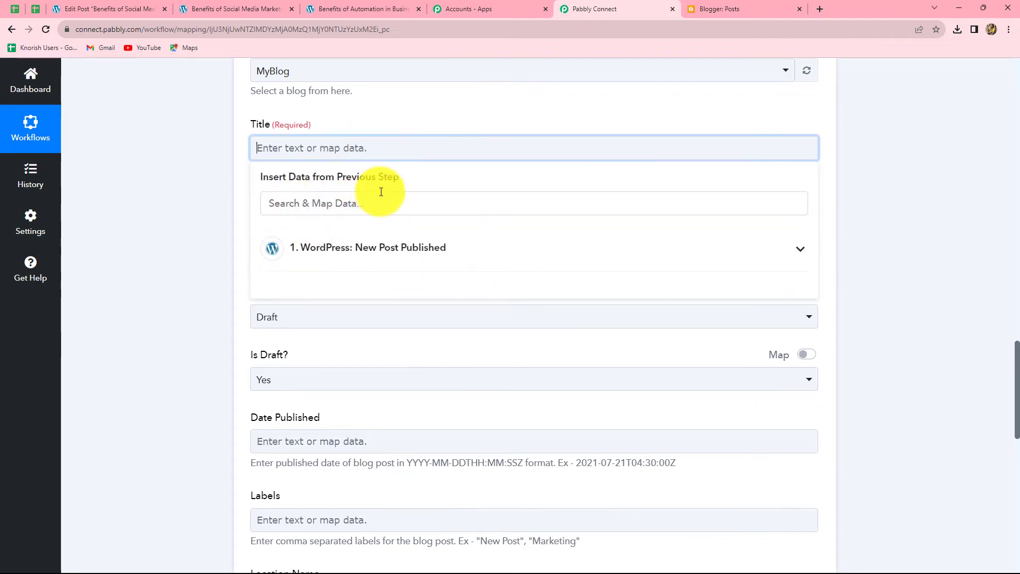
click(356, 249)
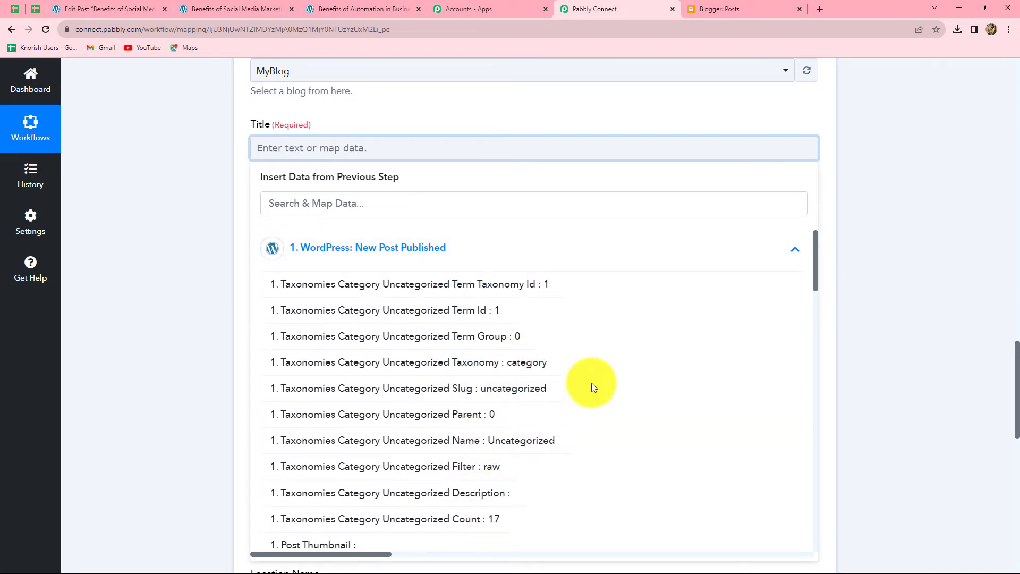
scroll(591, 383, down, 9)
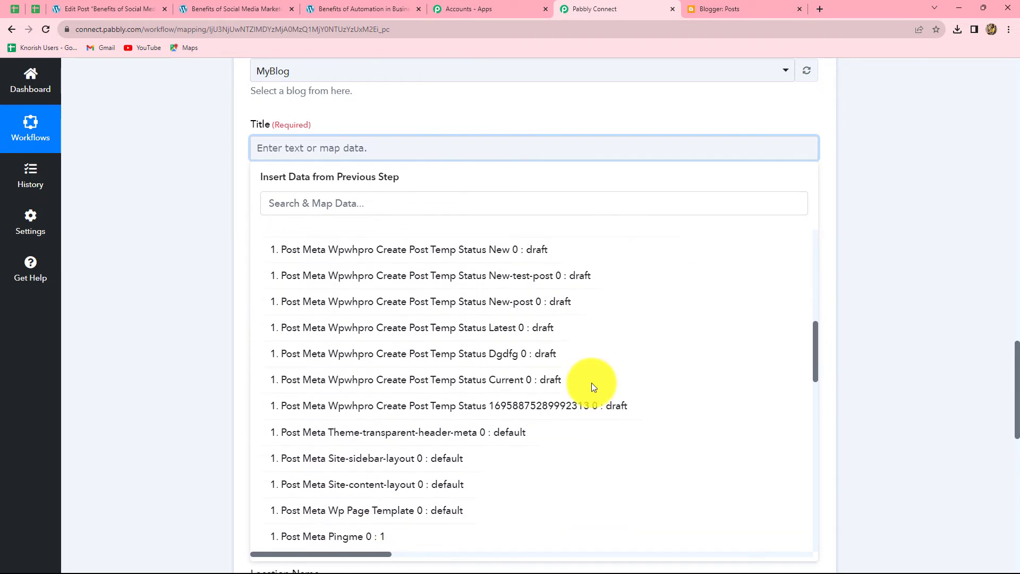
scroll(592, 382, up, 6)
scroll(591, 383, up, 1)
click(281, 205)
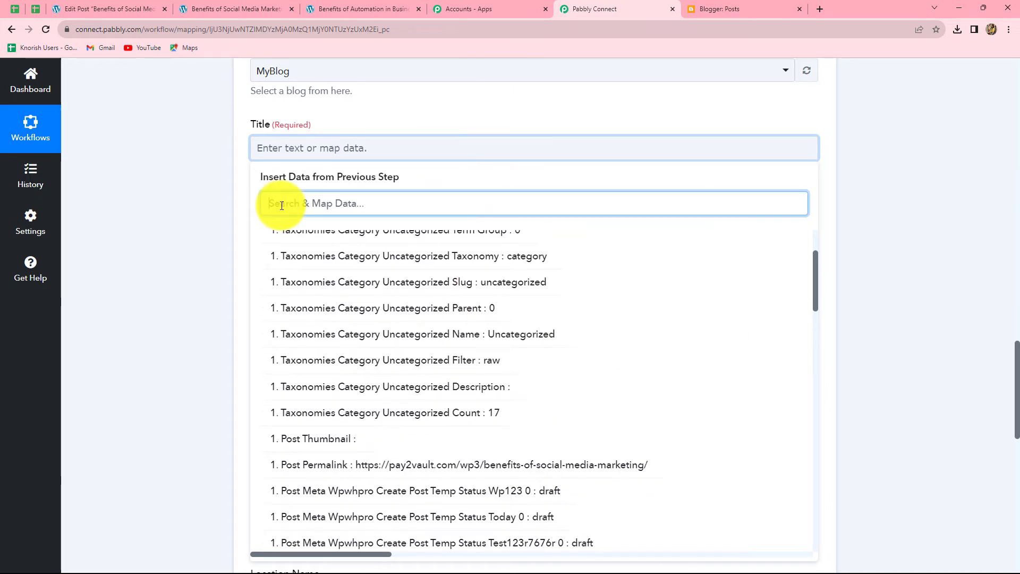
text(tit)
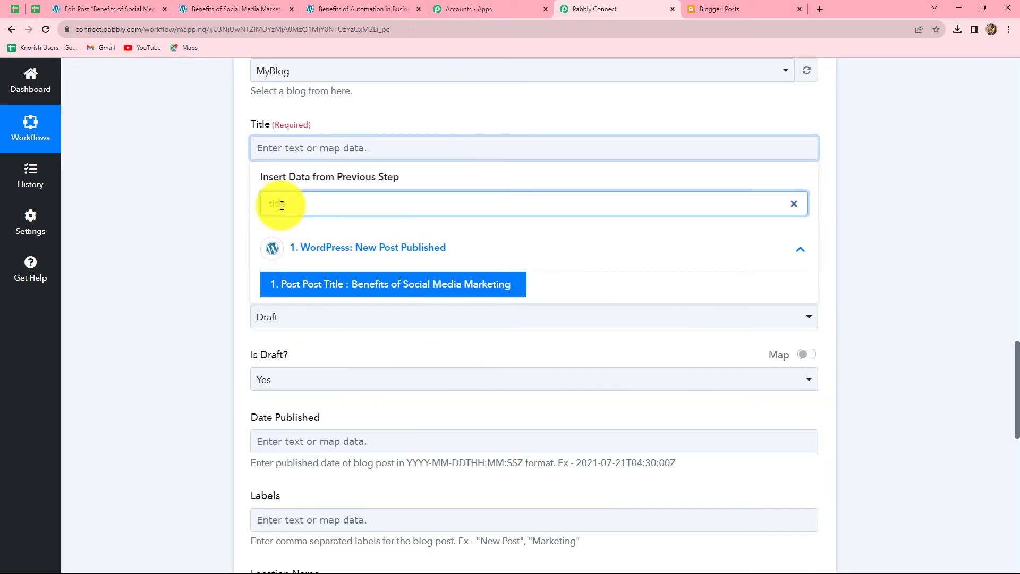
text(le)
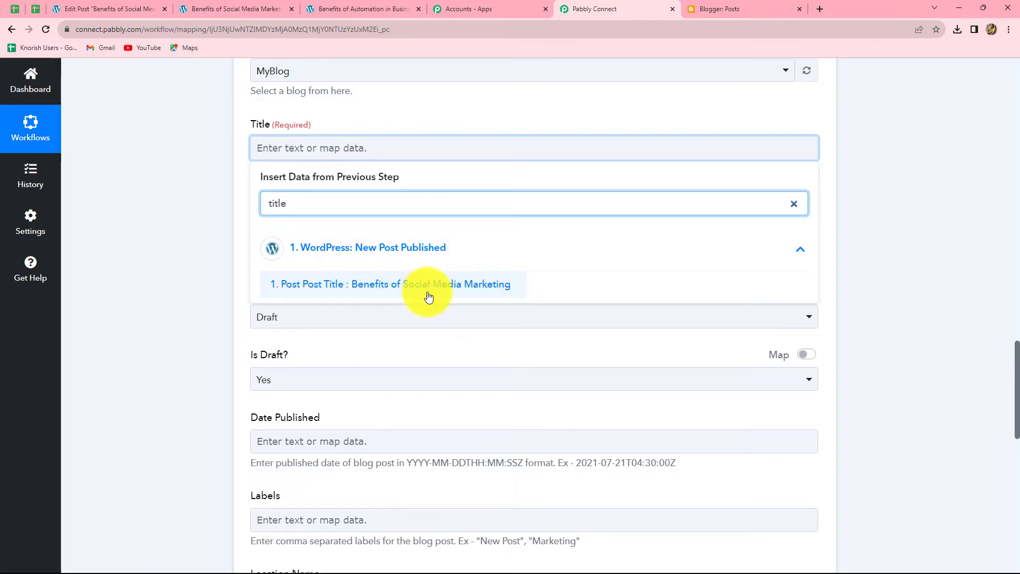
click(498, 288)
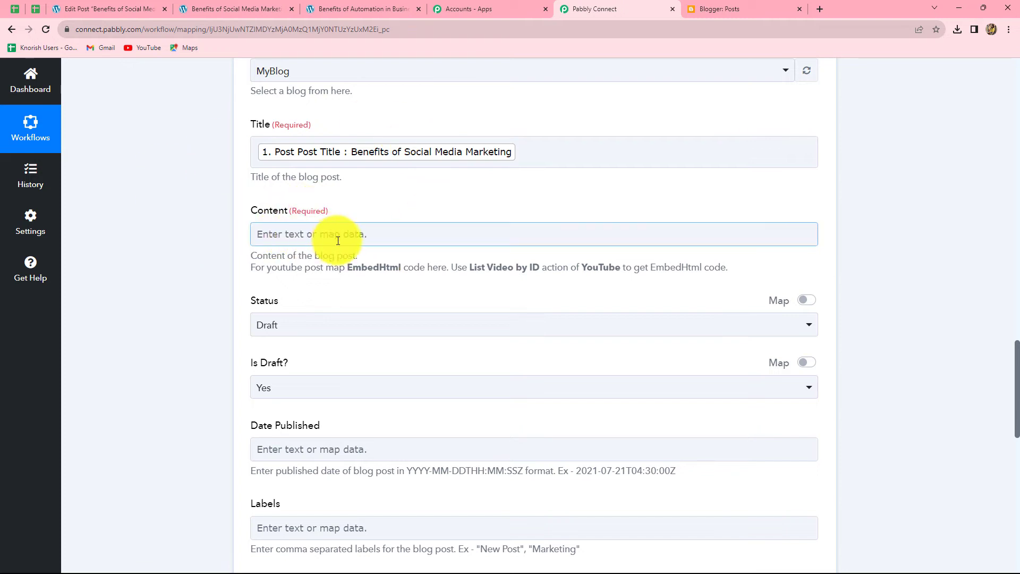
- Map the Blogger Content to the WordPress Post Content, found by searching 'conten'
scroll(367, 237, down, 1)
scroll(367, 237, down, 1)
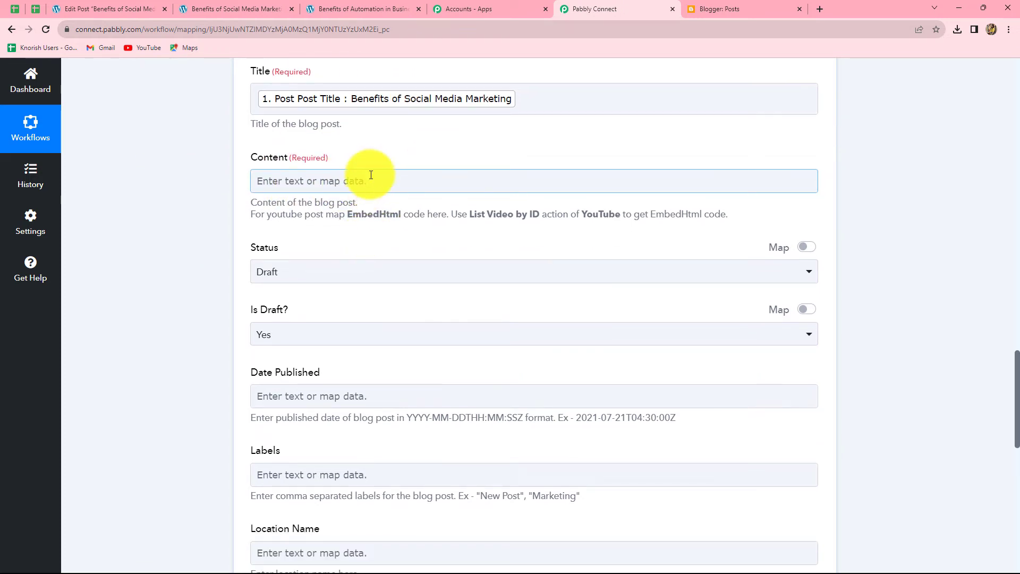
click(369, 178)
click(357, 288)
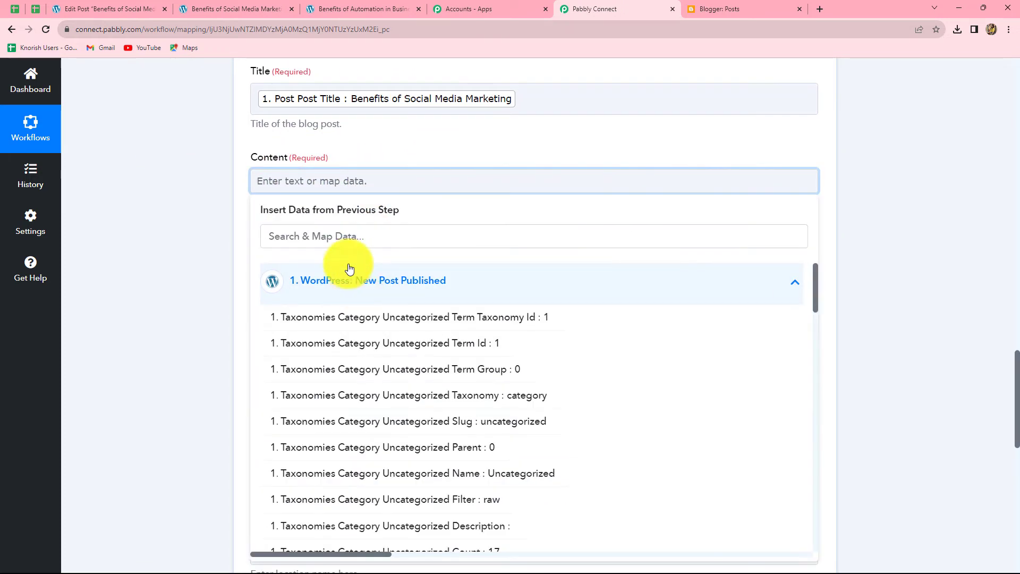
click(345, 236)
text(conten)
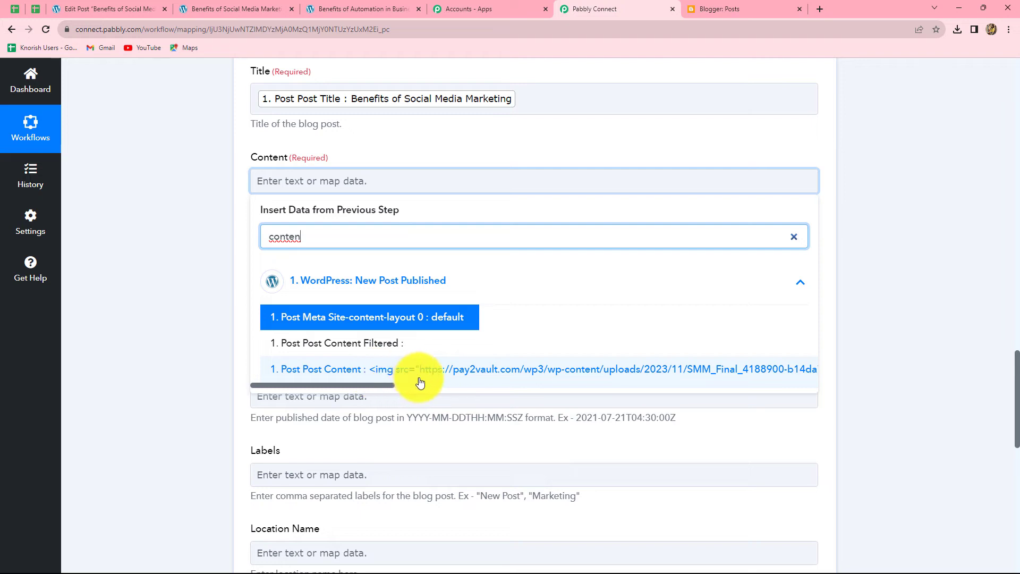
click(445, 375)
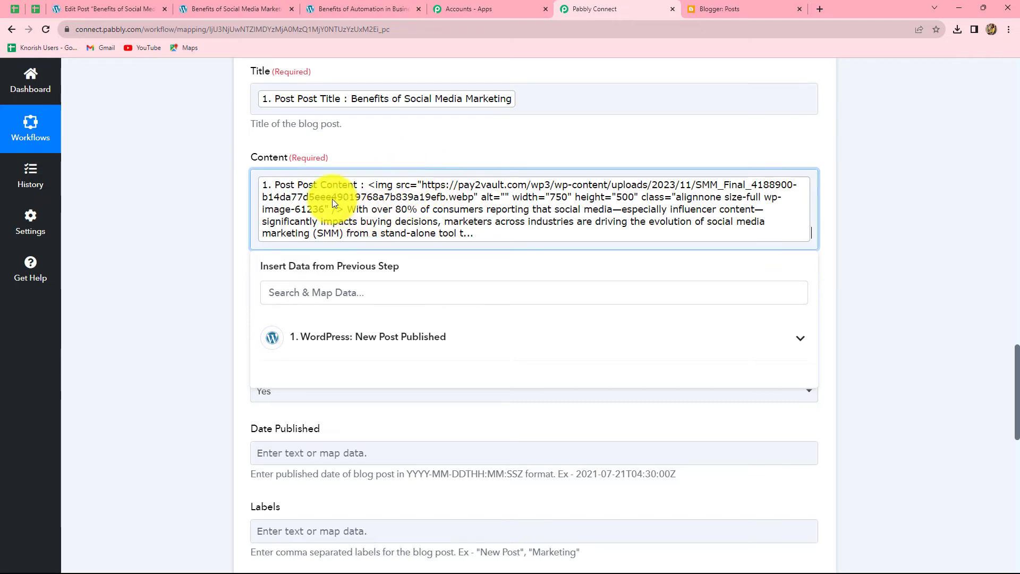
click(376, 223)
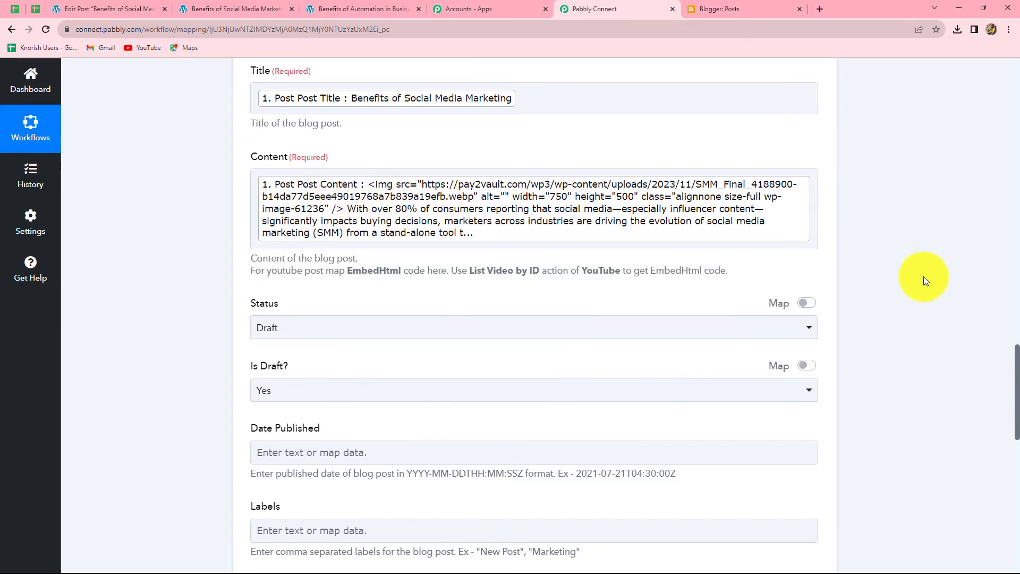
scroll(924, 276, down, 2)
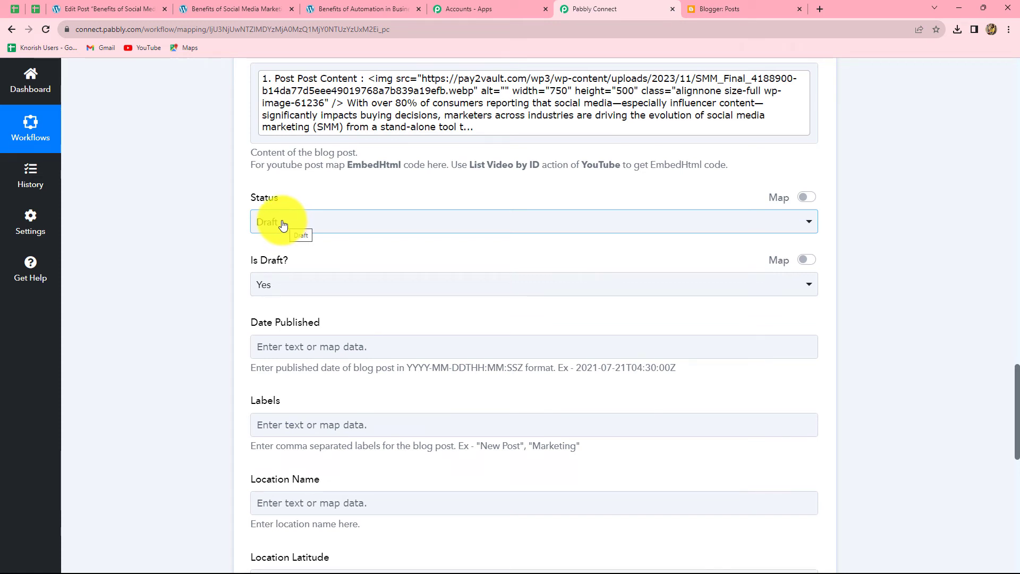
- Set the Blogger post Status to Live and Is Draft to No
click(283, 223)
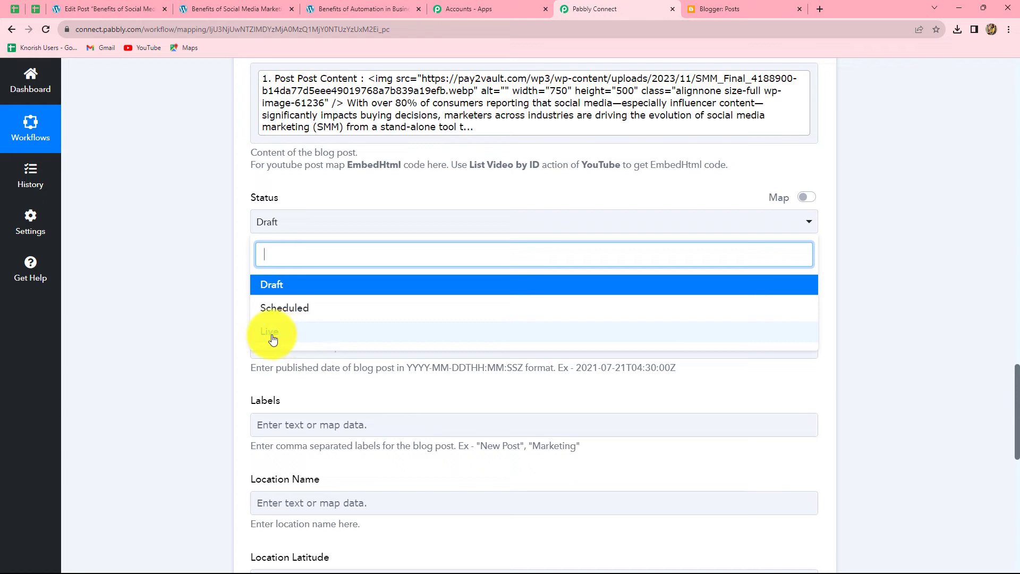
click(268, 335)
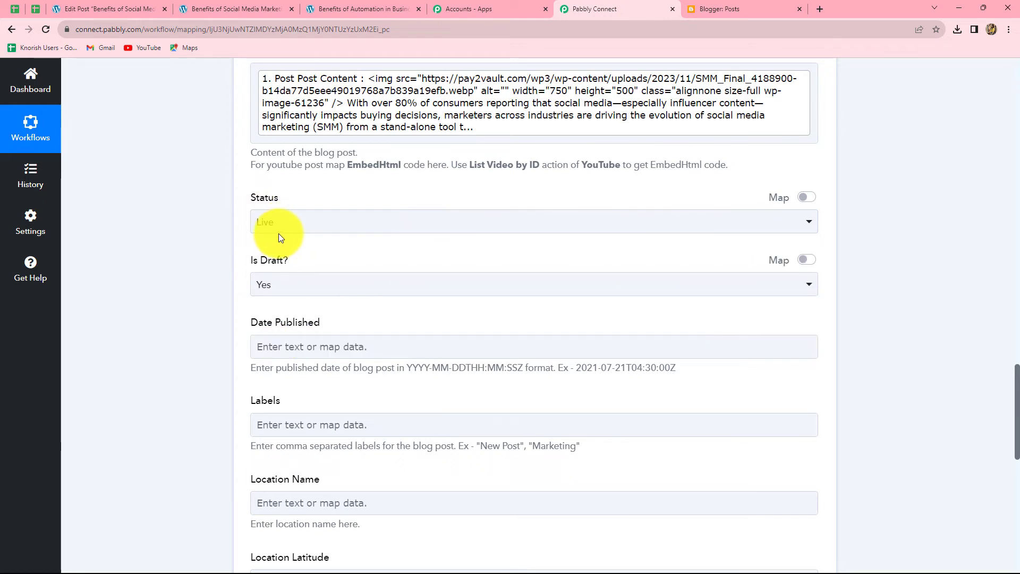
scroll(271, 213, down, 2)
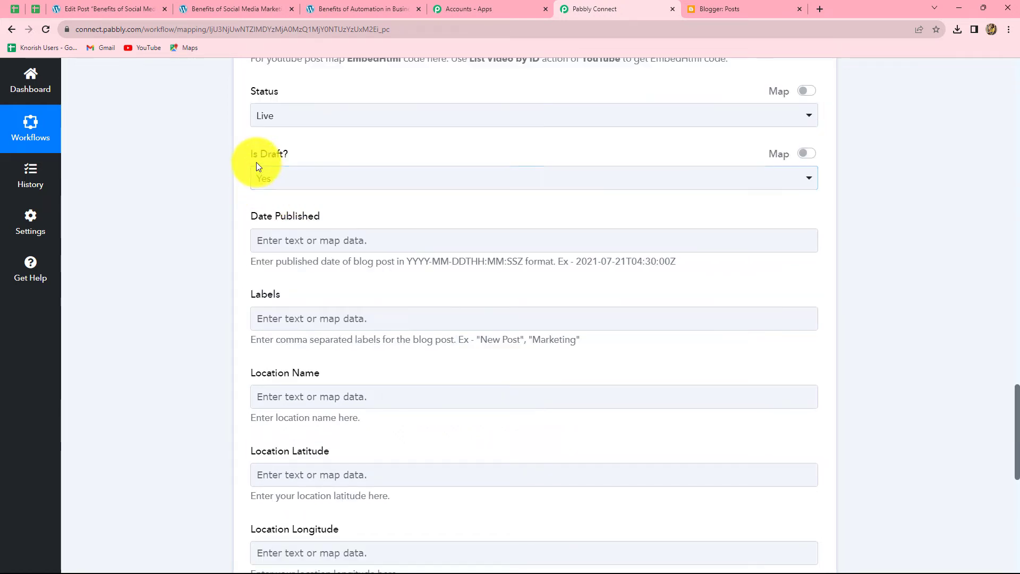
click(289, 180)
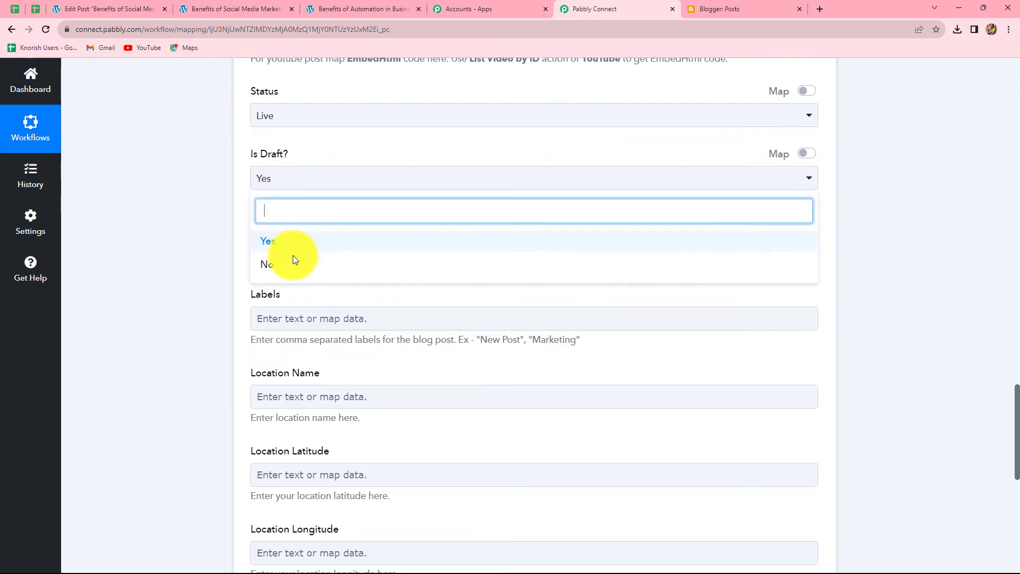
click(275, 266)
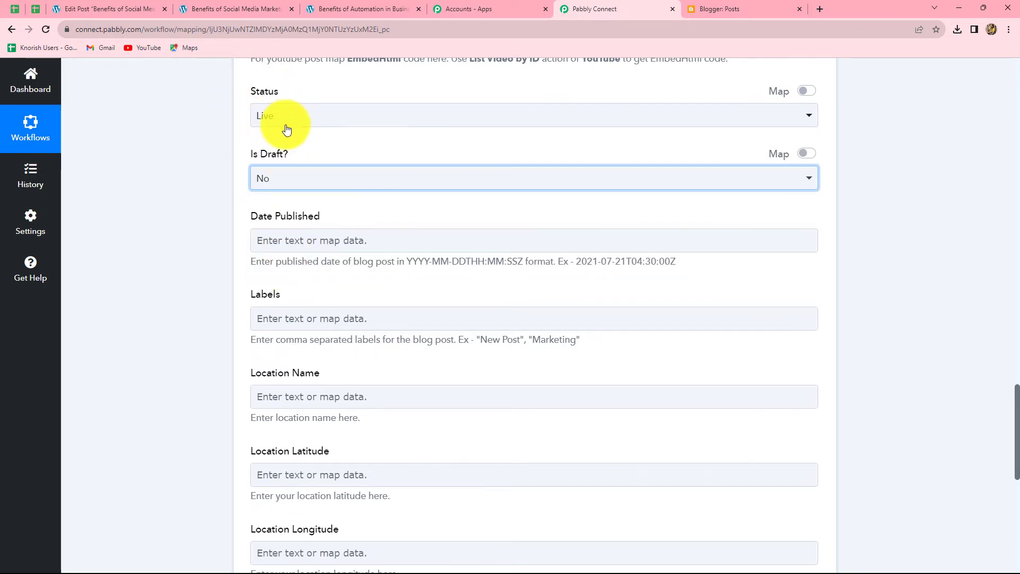
click(907, 224)
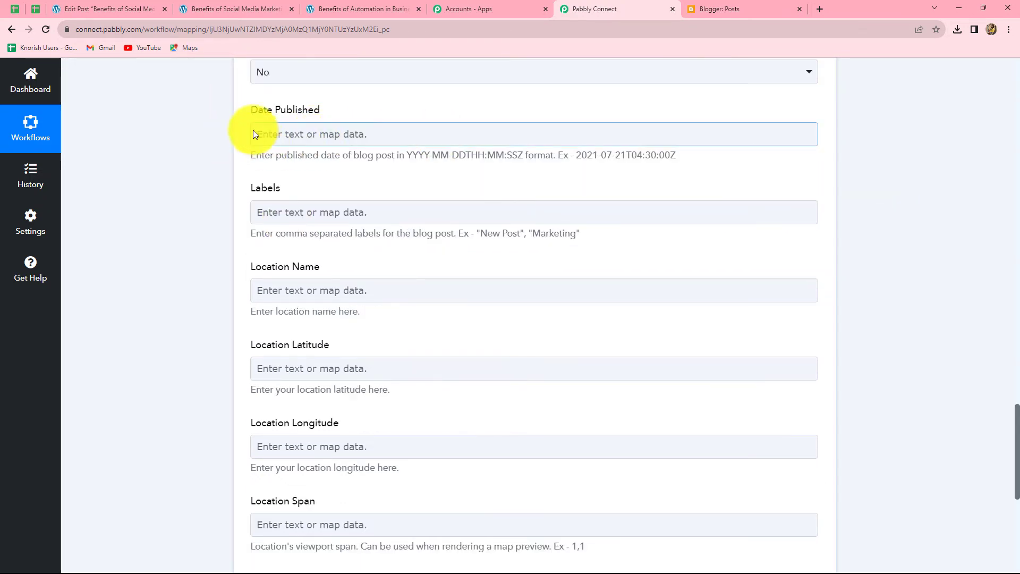
scroll(209, 152, down, 3)
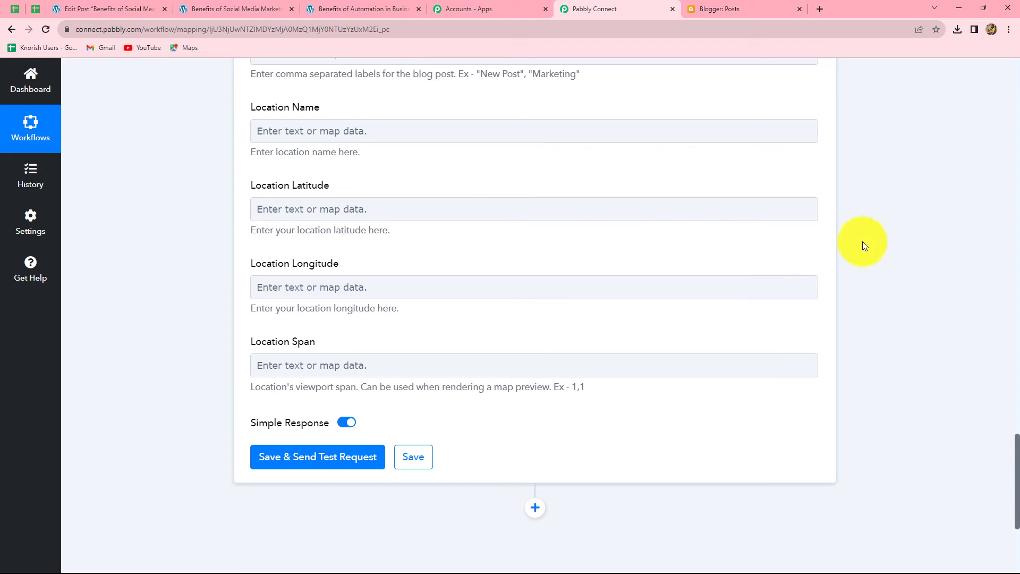
- Save the Blogger action and send a test, getting a LIVE post titled Benefits of Social Media Marketing
scroll(919, 241, down, 4)
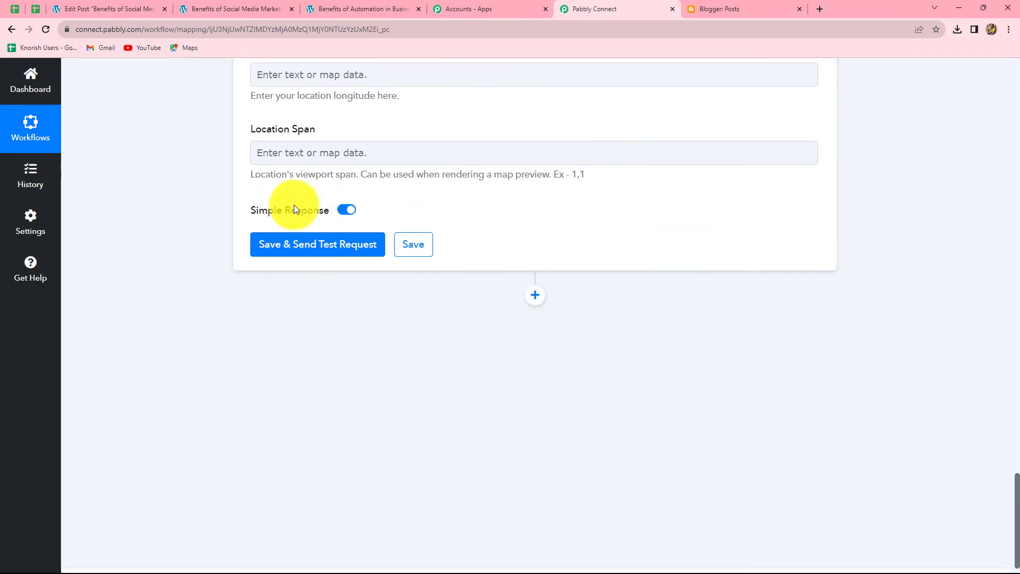
click(320, 253)
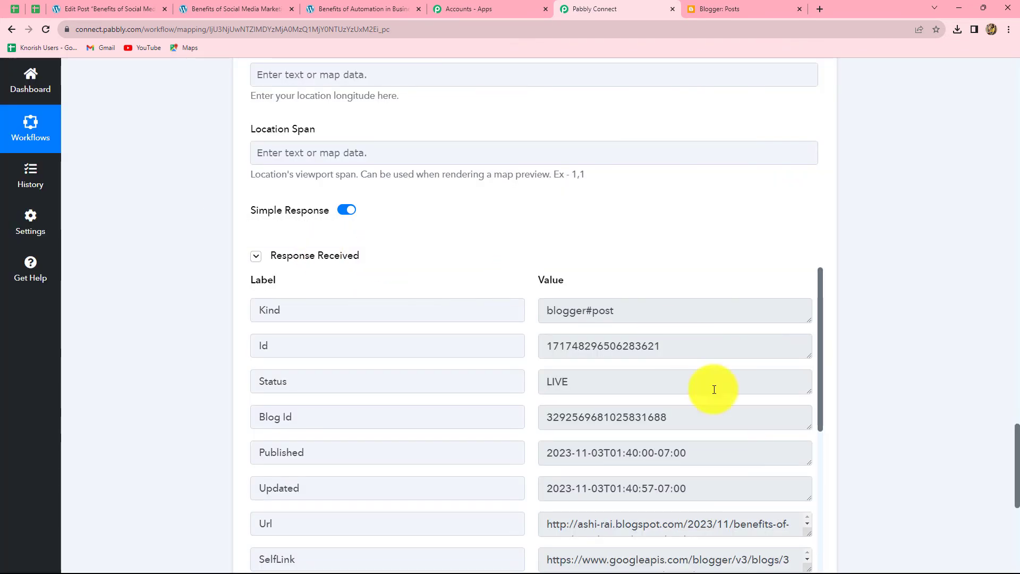
scroll(877, 357, down, 3)
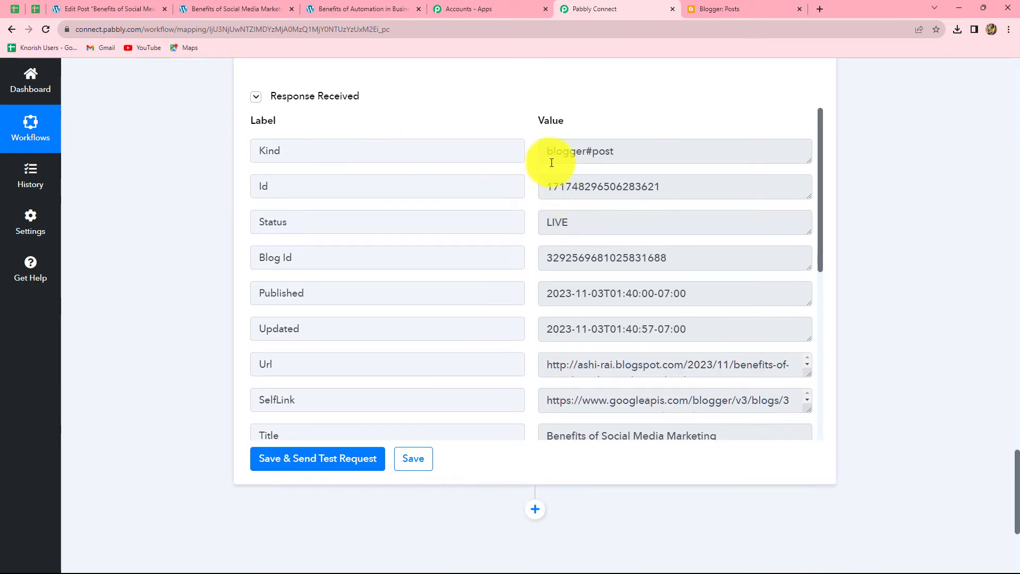
drag(542, 191, 660, 188)
click(678, 193)
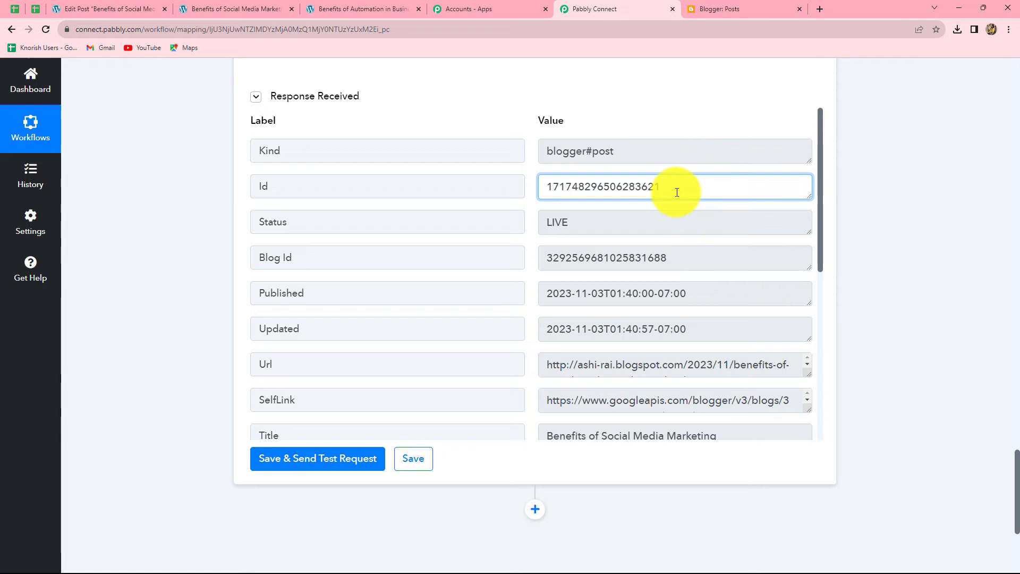
- Reload Blogger's Posts list and open the Benefits of Social Media Marketing post to check its image and text
click(724, 1)
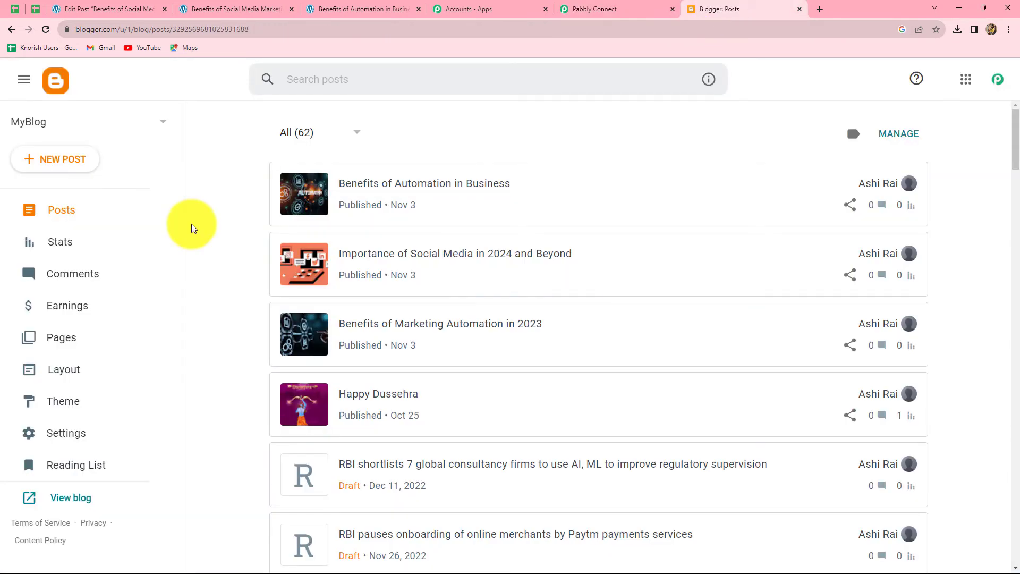
click(46, 31)
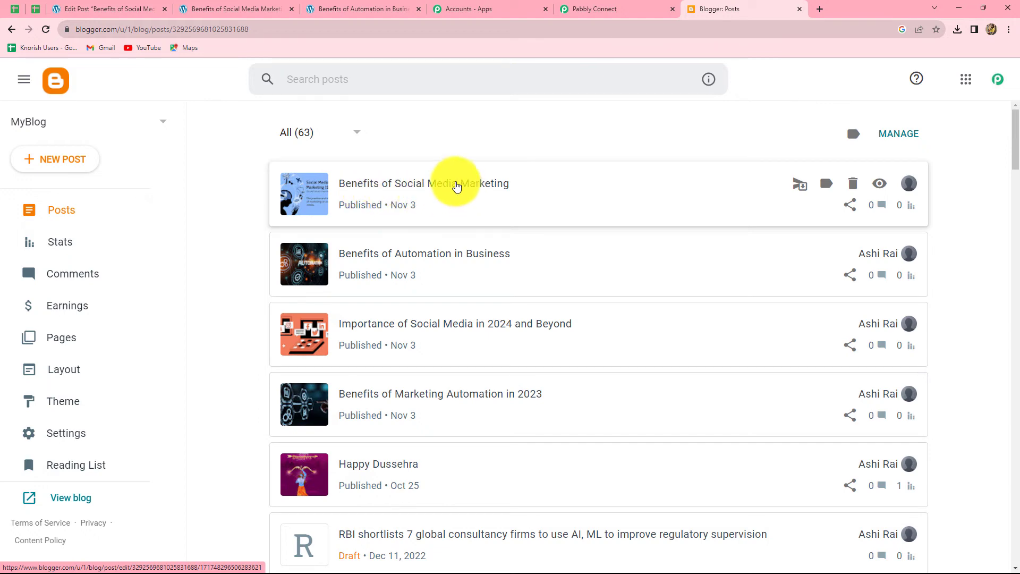
click(456, 186)
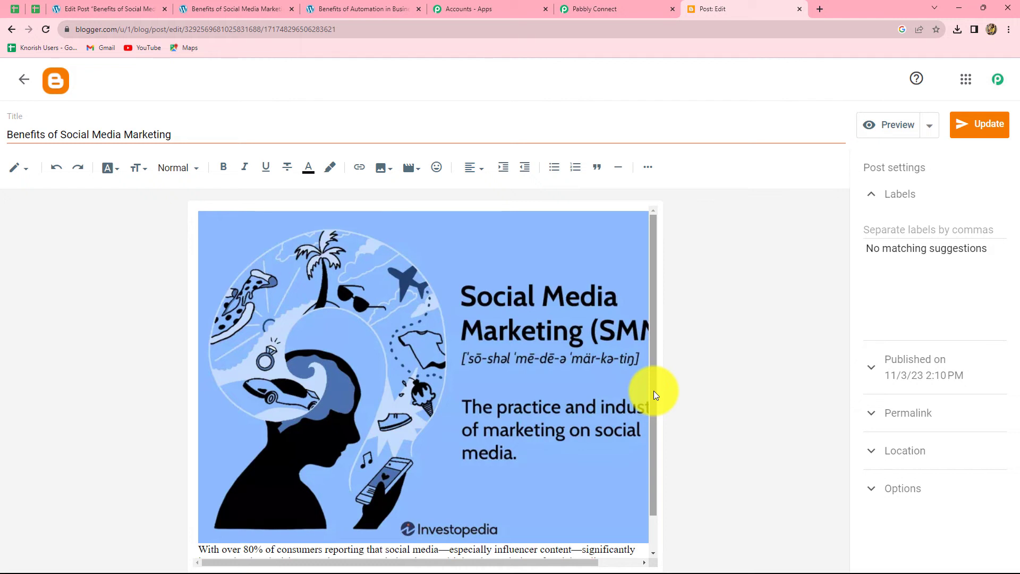
drag(654, 391, 655, 366)
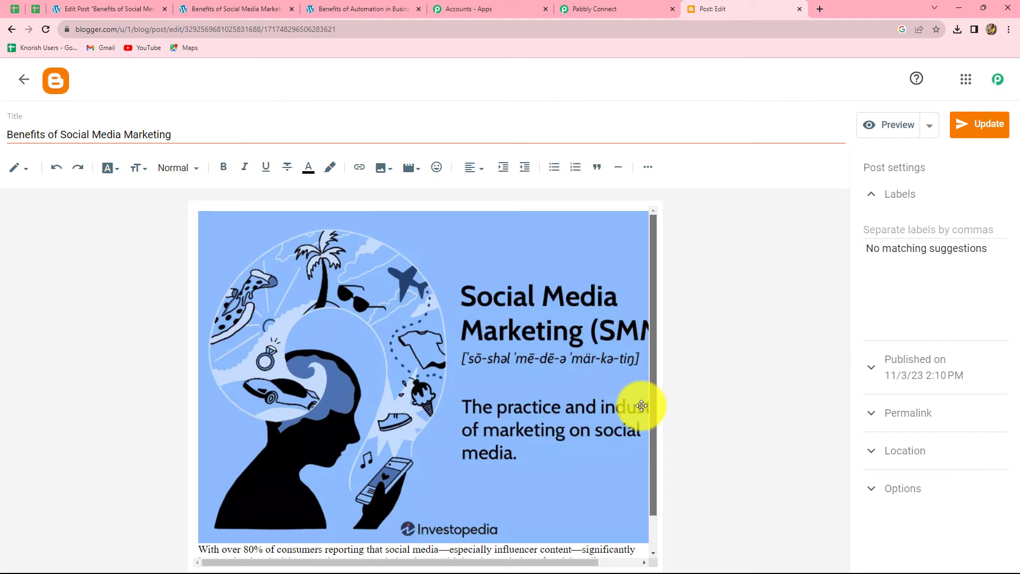
- Go back to the WordPress Edit Post screen for Benefits of Social Media Marketing and scroll to the top
click(116, 12)
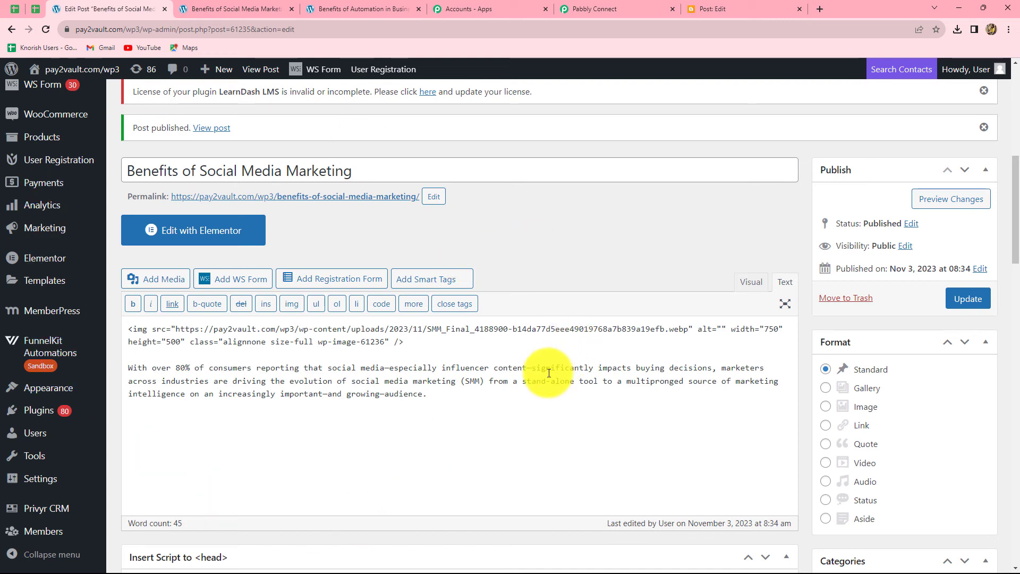
key(ctrl+9)
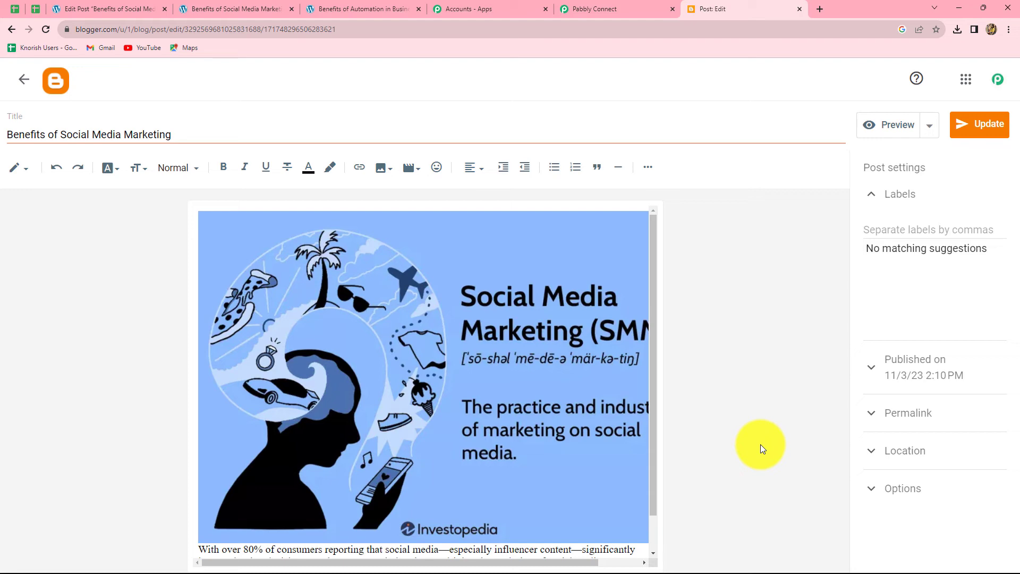
click(113, 6)
scroll(50, 372, up, 8)
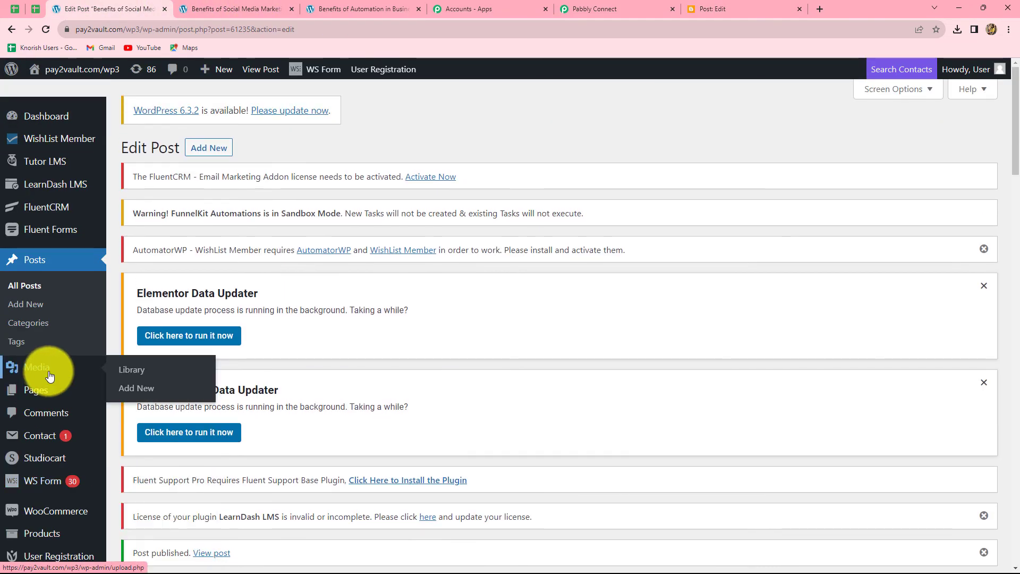
- Create a new post titled The Power of Influencer Marketing with Influencer-marketing.jpg and the pasted paragraph
click(26, 305)
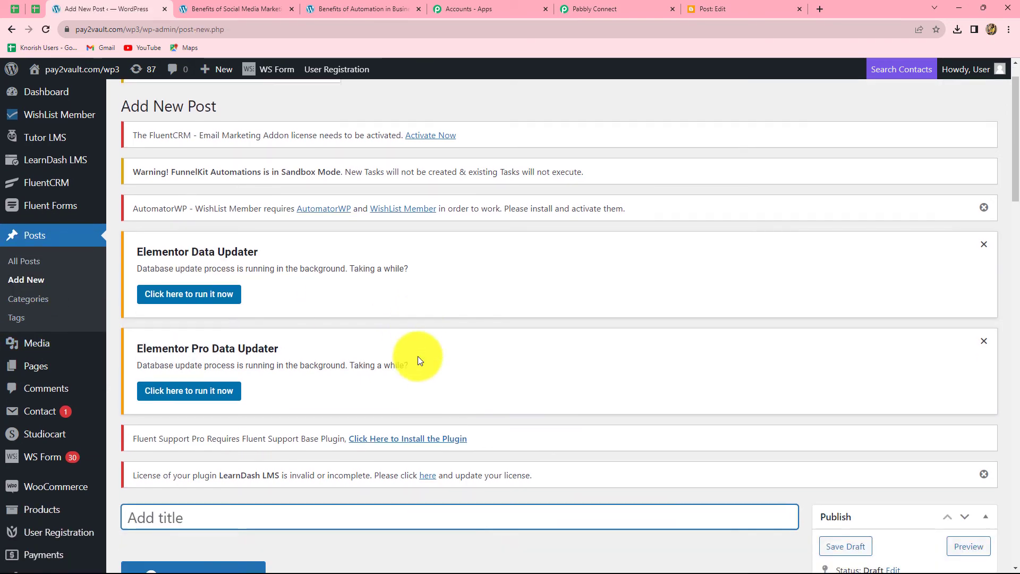
scroll(418, 356, down, 7)
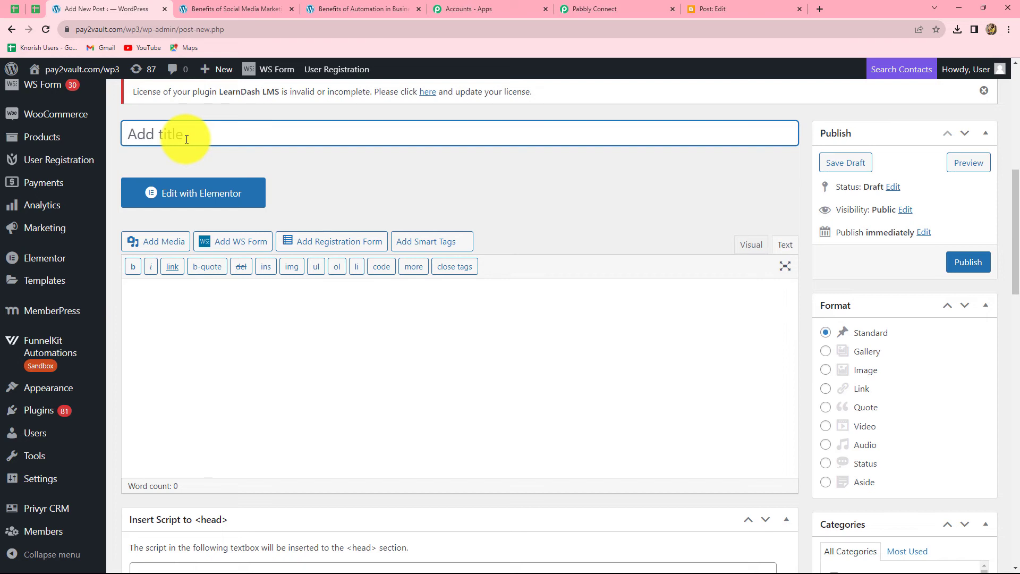
text(The Power of Influencer Marketing)
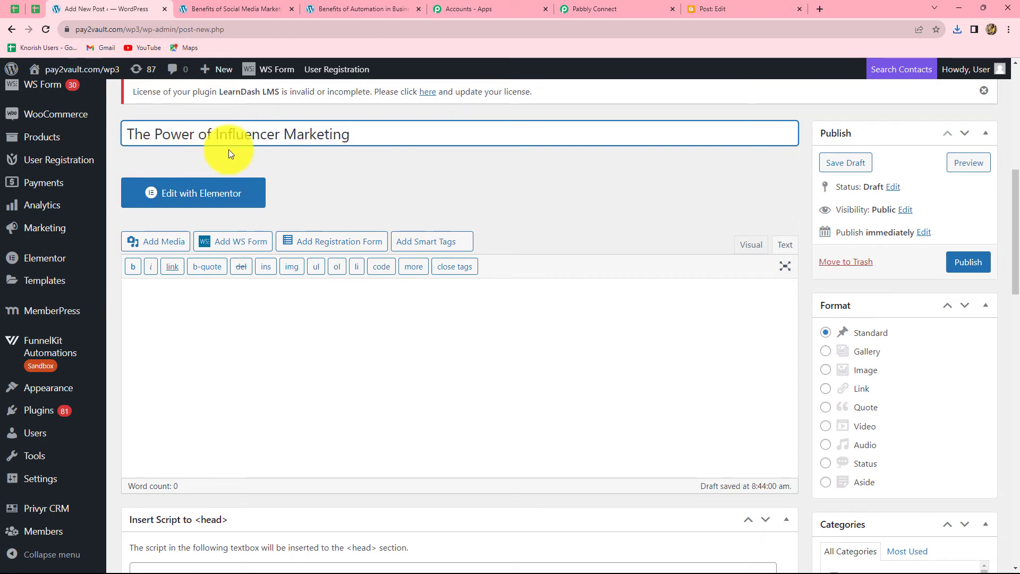
click(166, 246)
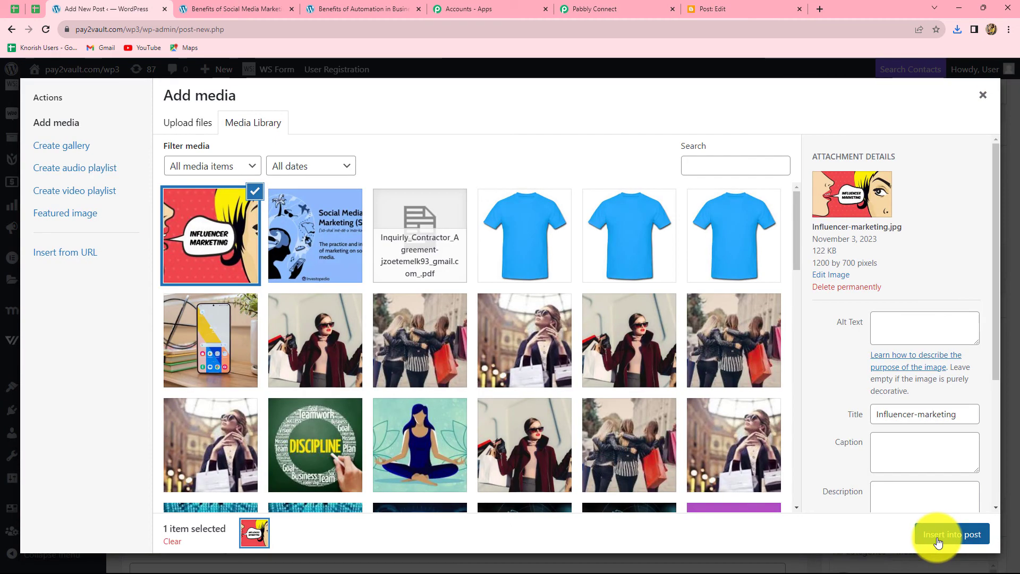
click(944, 538)
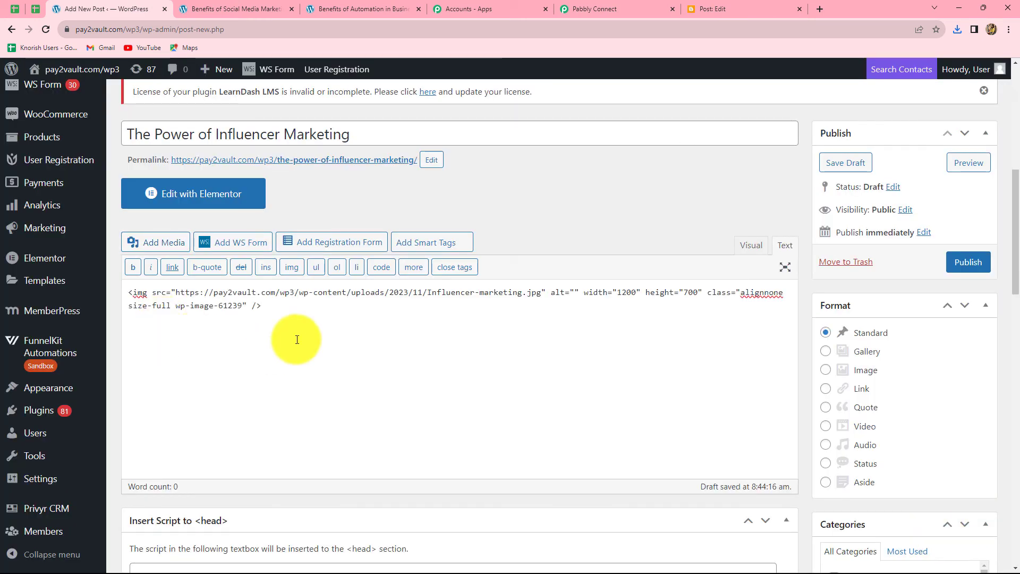
key(Return)
key(Return)
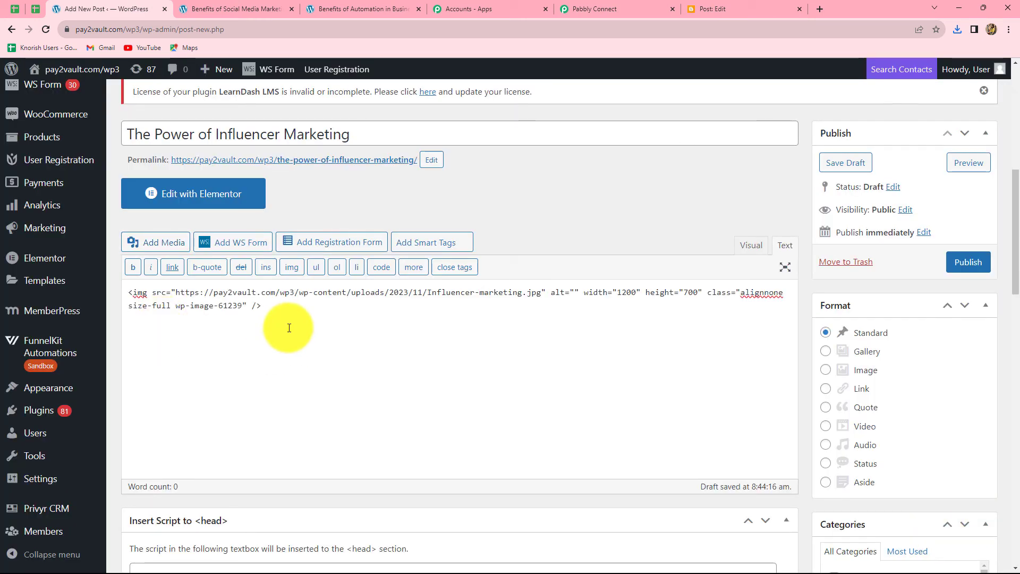
text(Influencer marketing is a strategy that connects brands to a credible individual within a niche community with an engaged and large following. Generally, they are active on multiple platforms, such as Instagram, Twitter, Facebook, YouTube and TikTok, and may even promote themselves through a website, podcast or eBooks.)
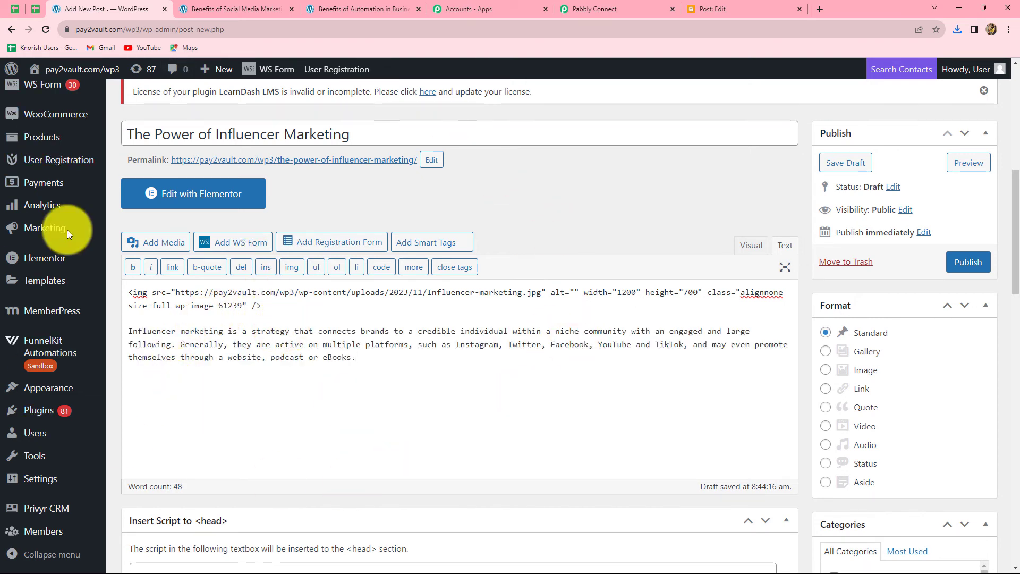
- Preview The Power of Influencer Marketing post, then publish it
click(961, 165)
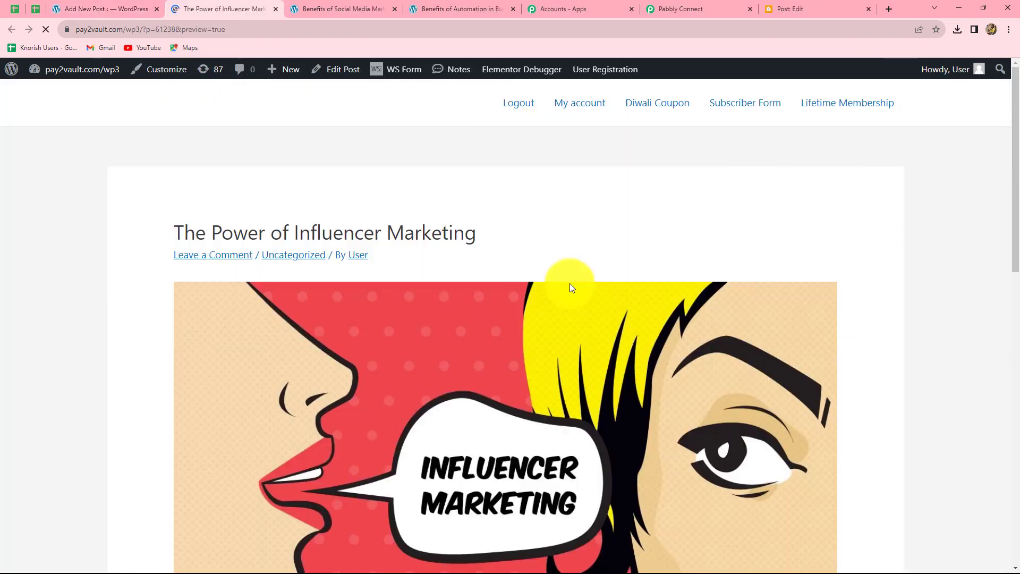
scroll(949, 306, down, 4)
scroll(948, 306, up, 5)
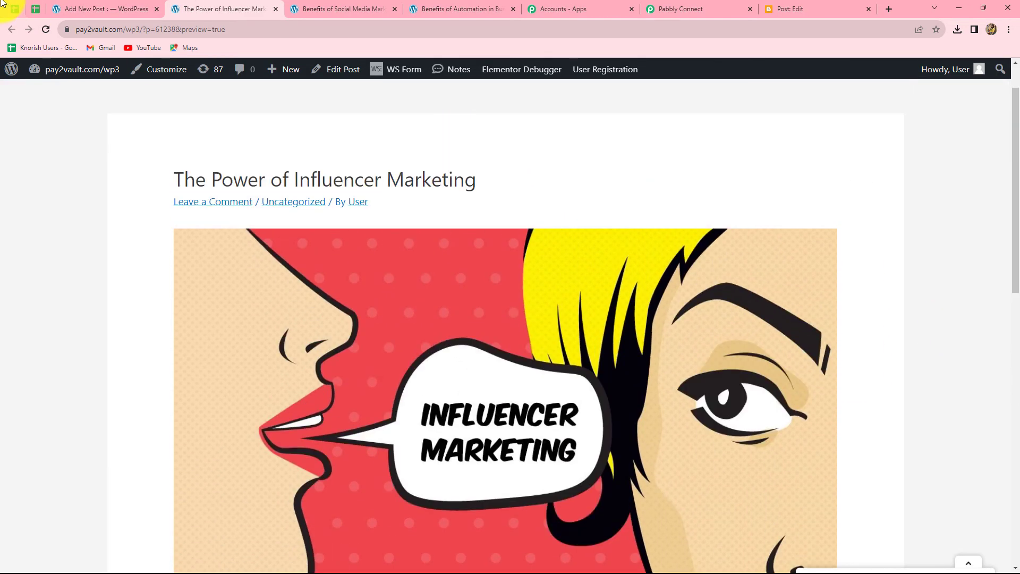
click(101, 8)
click(966, 262)
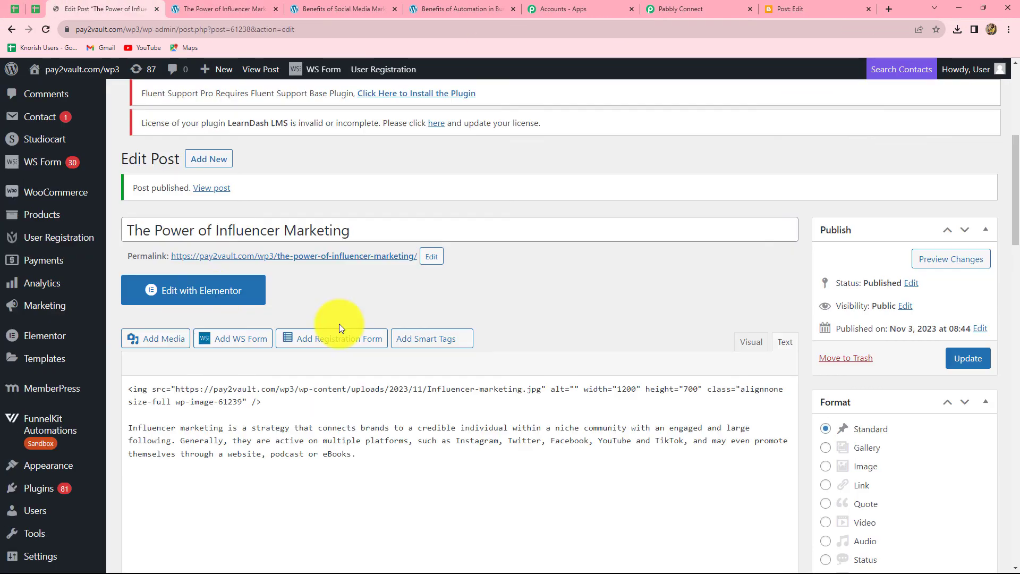
scroll(473, 392, down, 5)
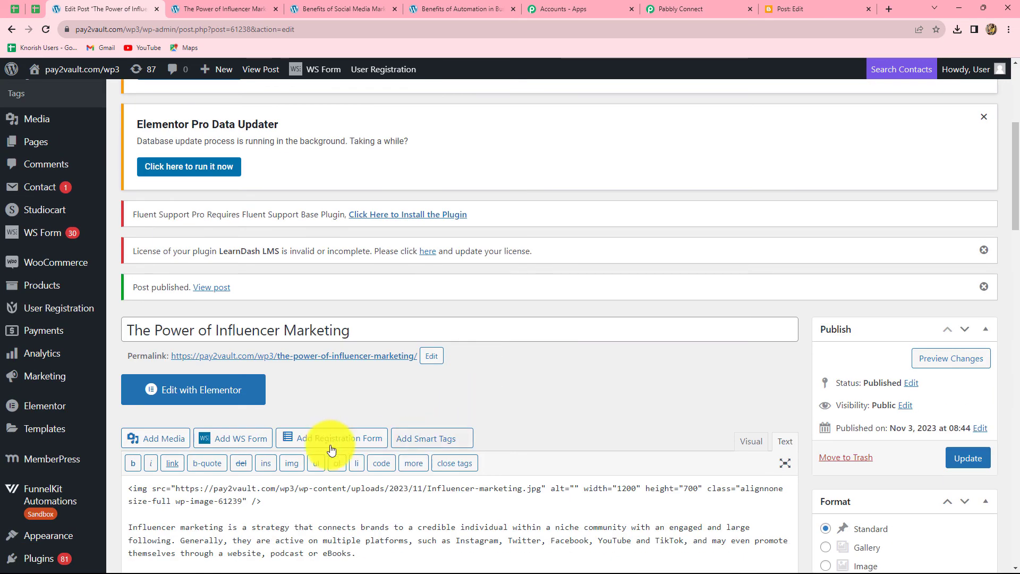
click(792, 5)
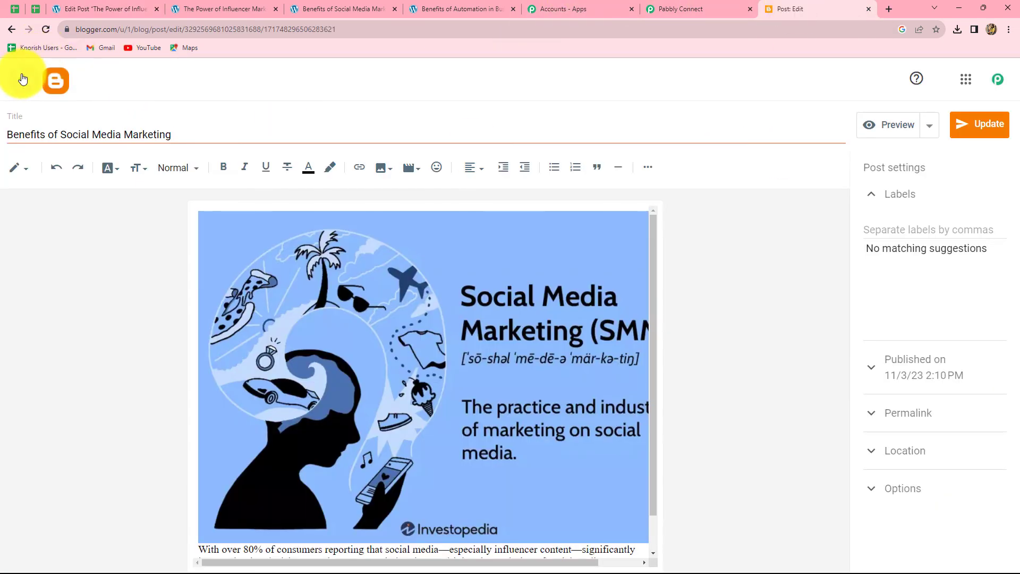
- Reload Blogger's Posts list and open The Power of Influencer Marketing post to confirm it was published
click(24, 79)
click(46, 29)
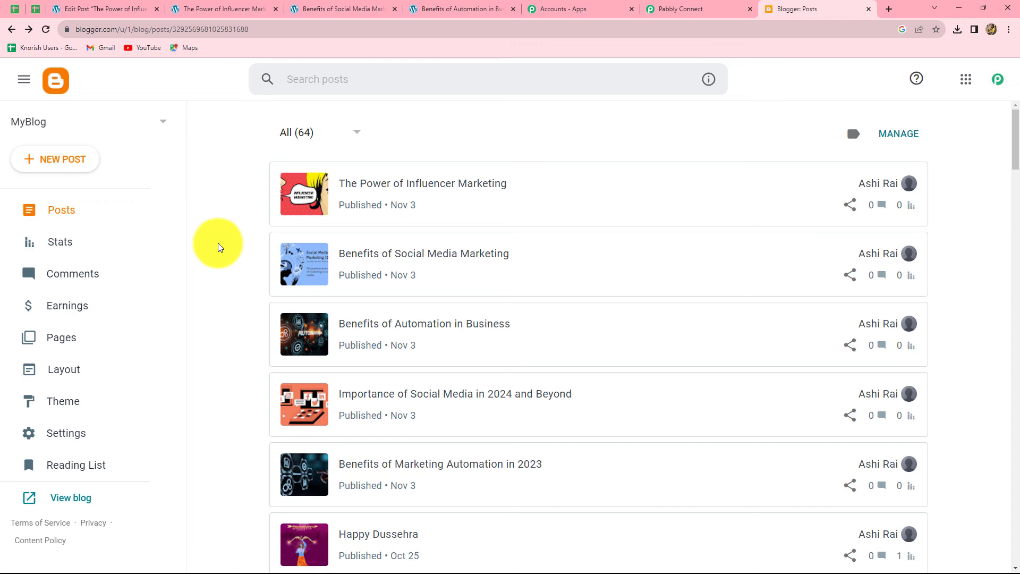
click(354, 183)
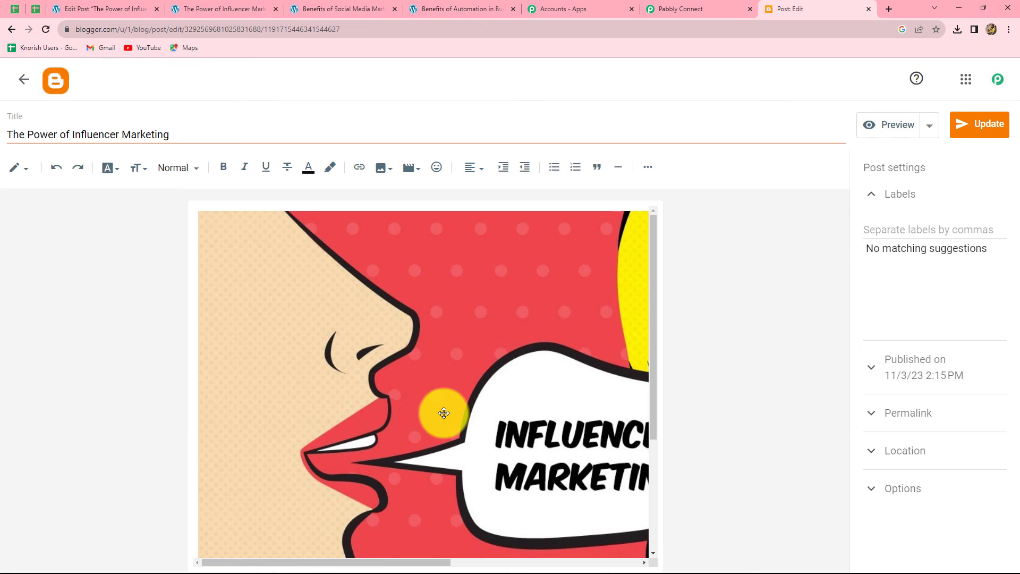
- Reload the Pabbly Connect workflow Publish WordPress Post on Google Blogger Automatically
click(671, 10)
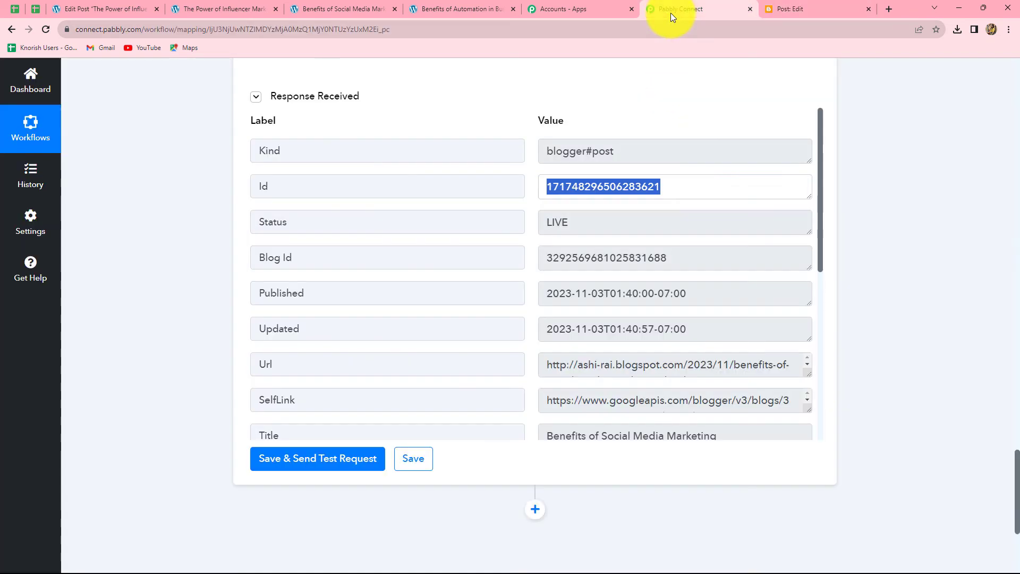
scroll(906, 326, up, 20)
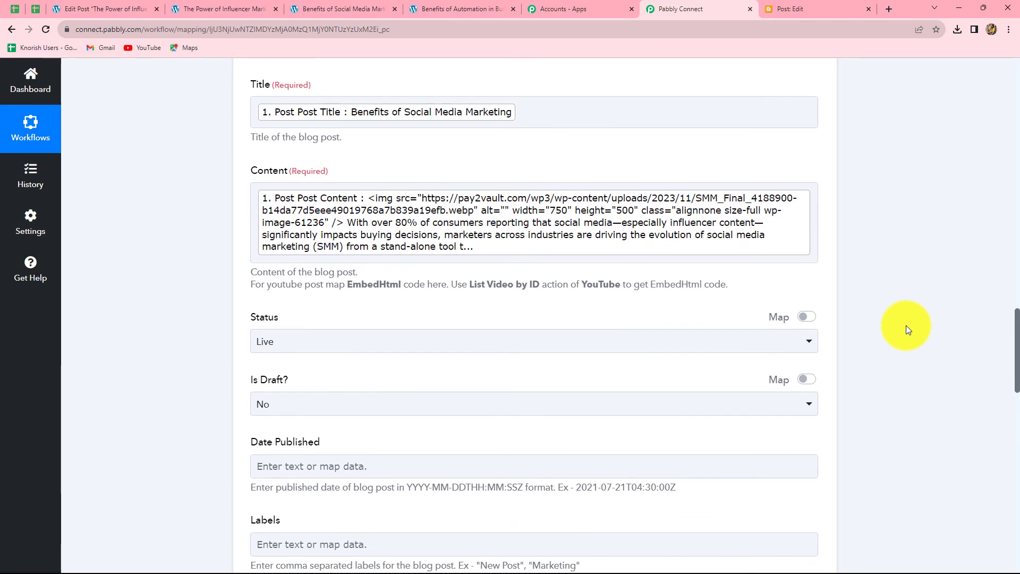
key(F5)
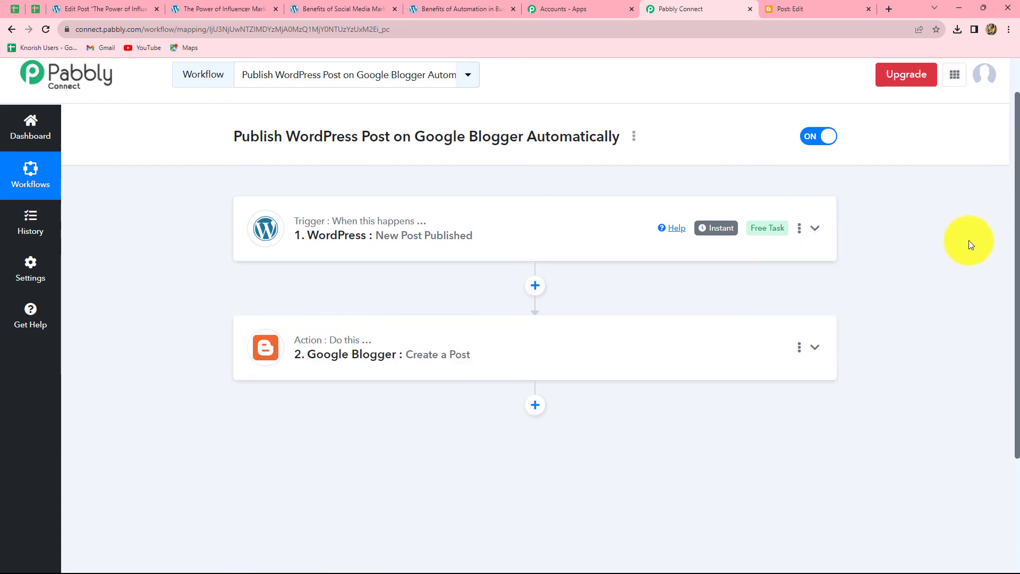